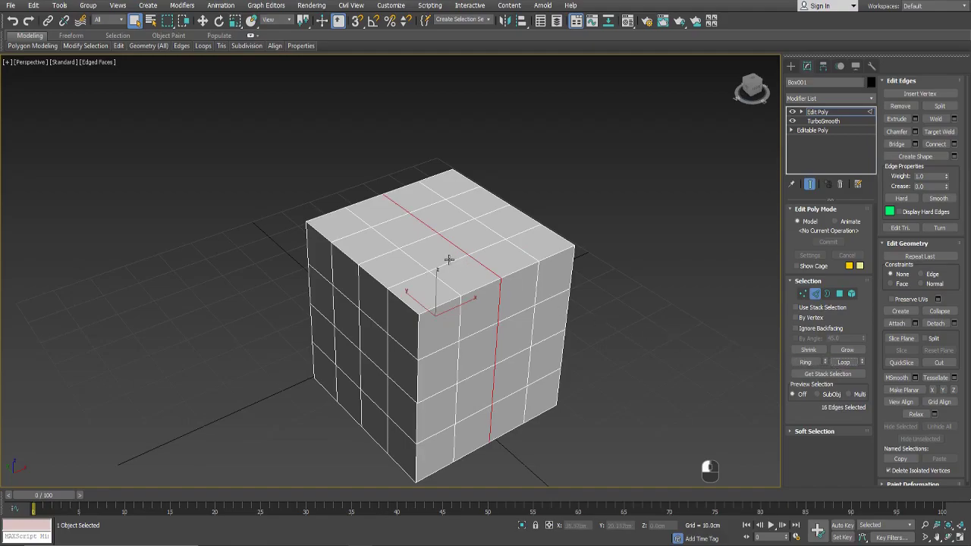
- Select an edge on the box's top face and expand it to its full edge ring
left_click(447, 261)
left_click(424, 265)
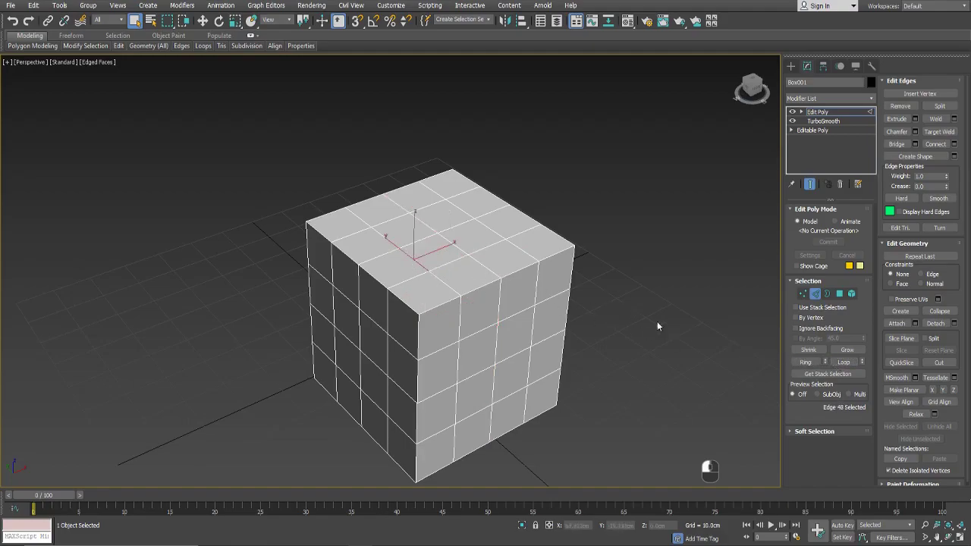
left_click(806, 363)
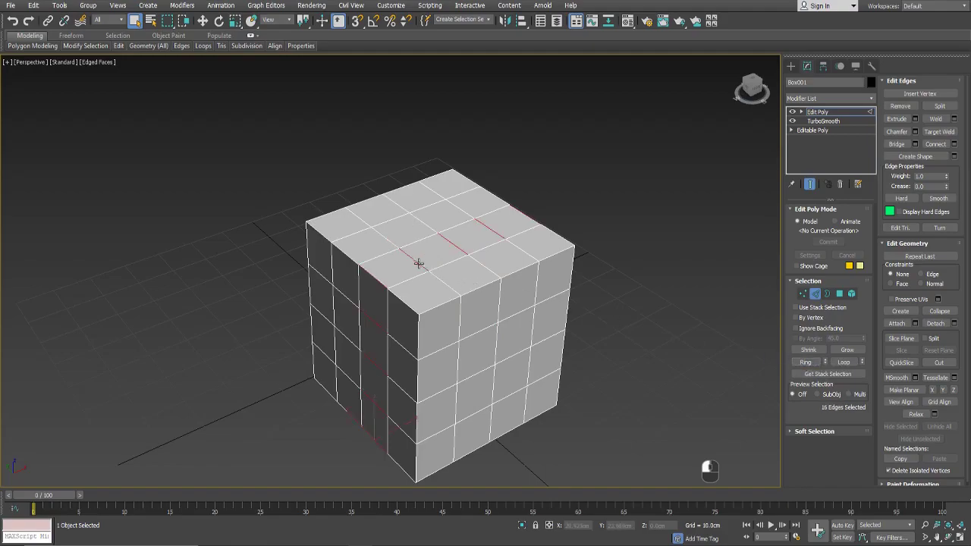
key("alt+r")
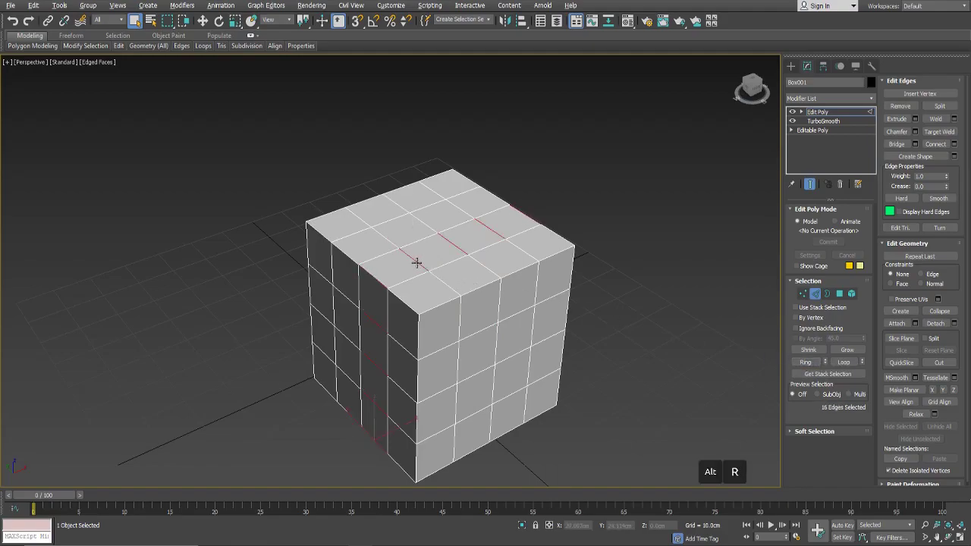
left_click(417, 262)
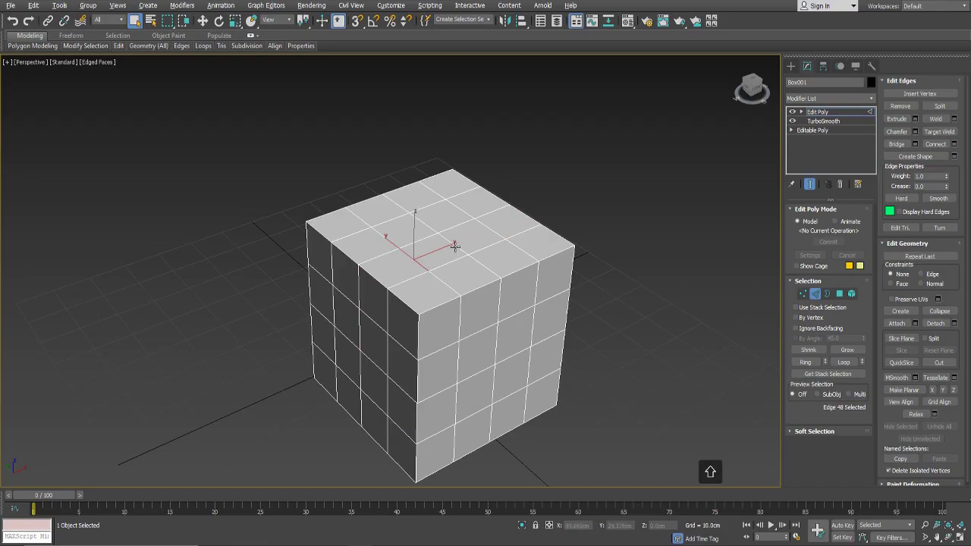
double_click(457, 245)
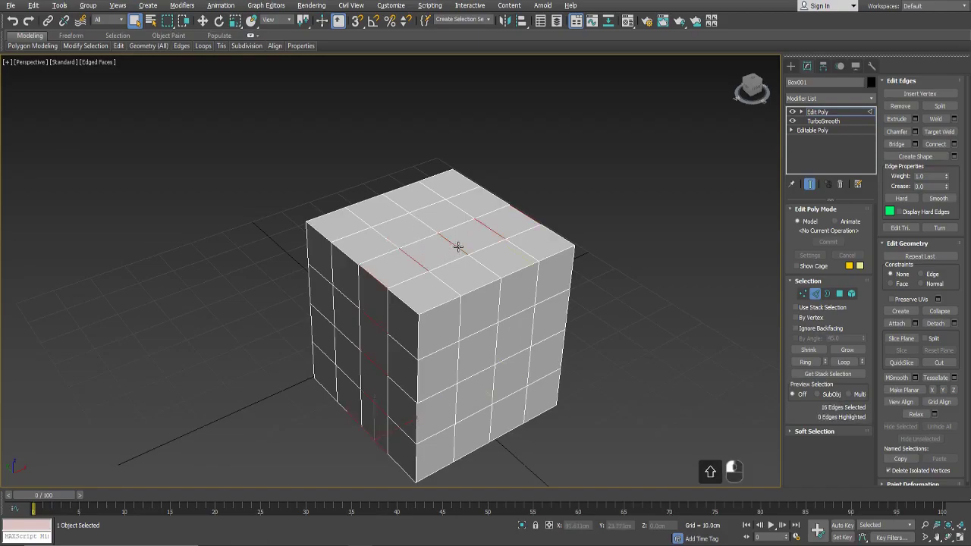
- Select one polygon in the middle of the box's top face, grow the selection twice, and shrink it back twice
left_click(839, 294)
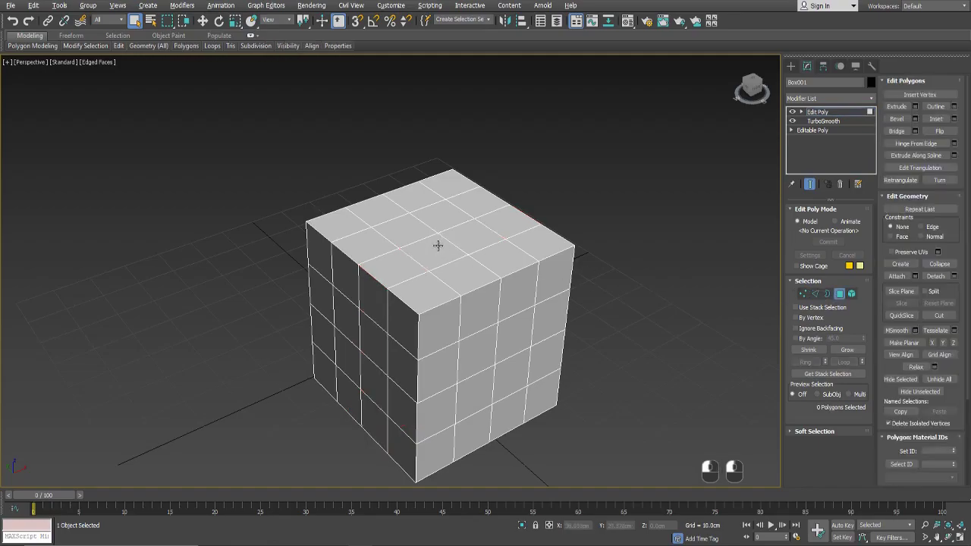
left_click(440, 244)
left_click(847, 351)
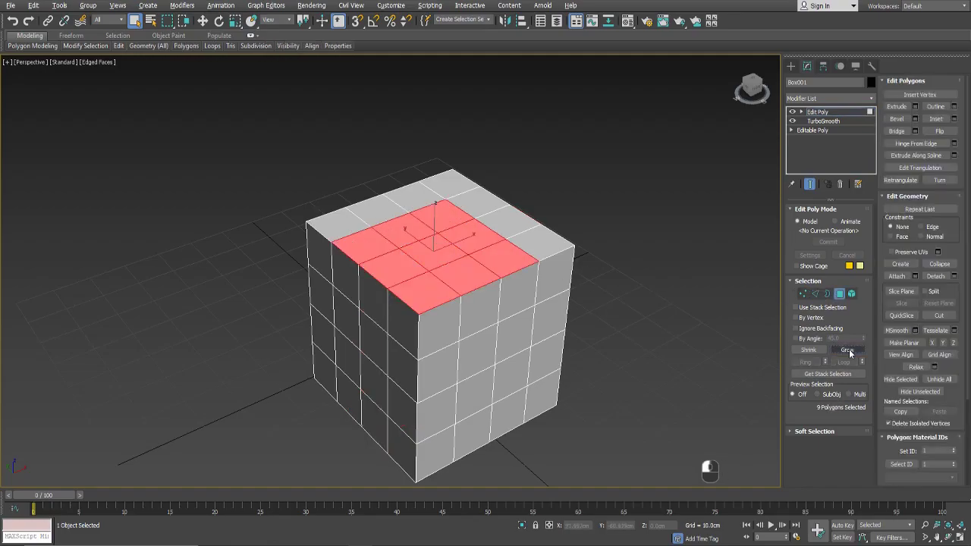
left_click(848, 350)
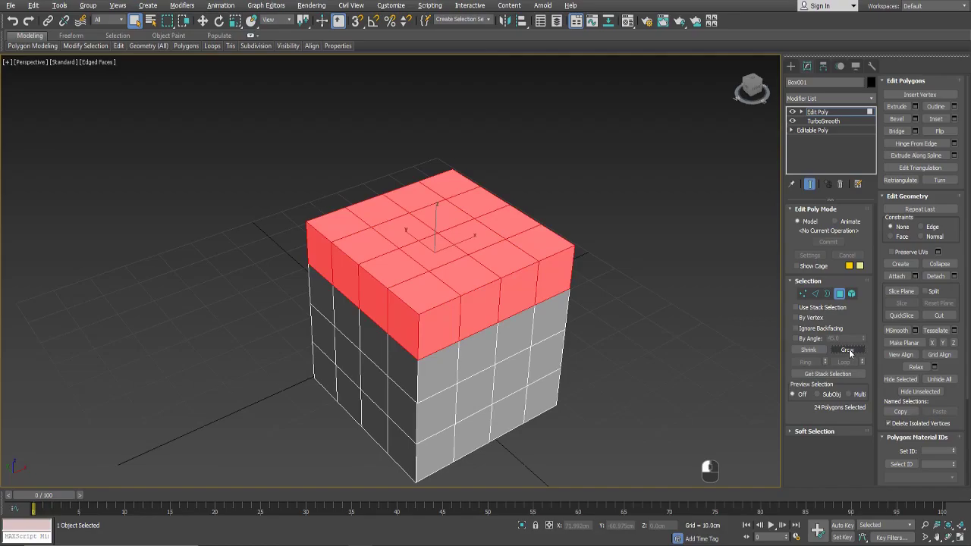
left_click(807, 350)
left_click(808, 350)
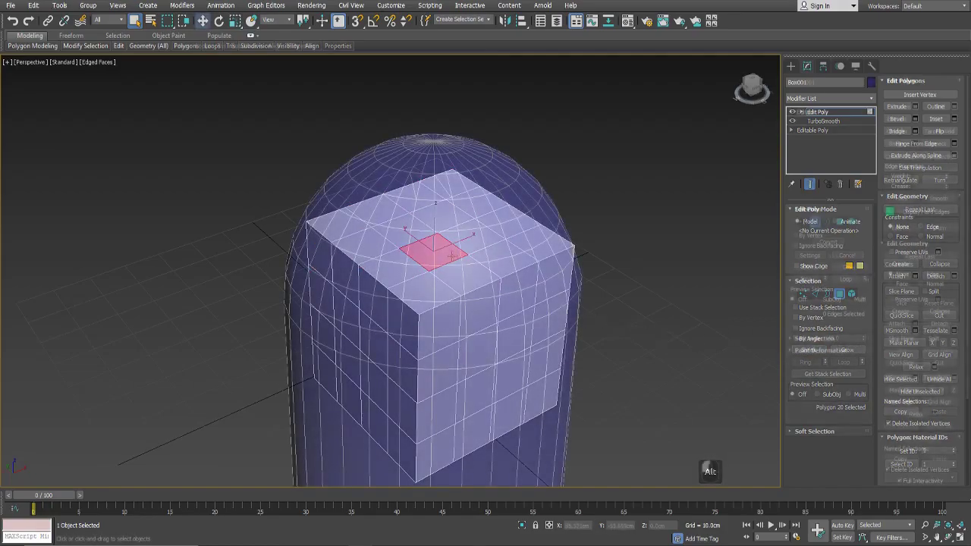
- Select a horizontal edge on the capsule's dome and extend it with Dot Loop to every second edge around the dome
middle_click_drag(615, 279, 540, 226, "alt")
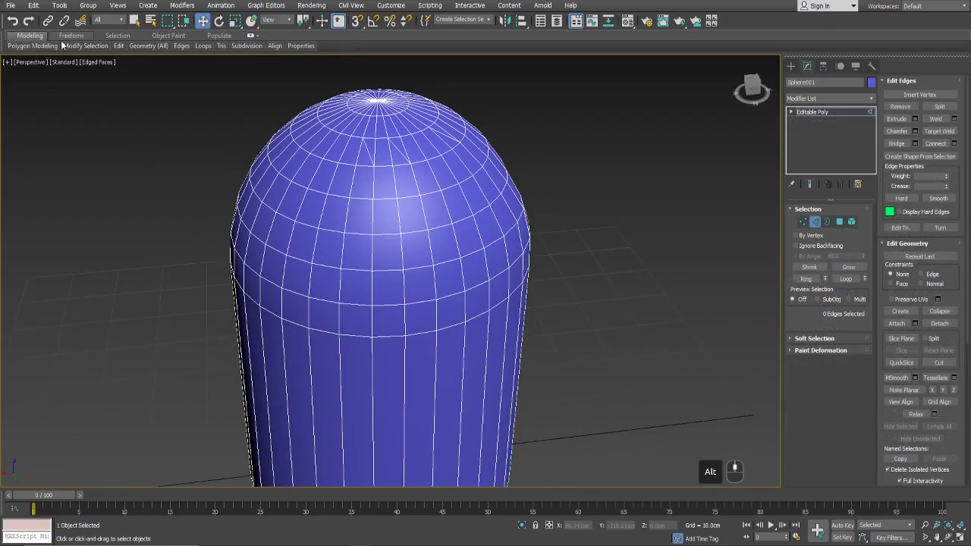
mouse_move(267, 47)
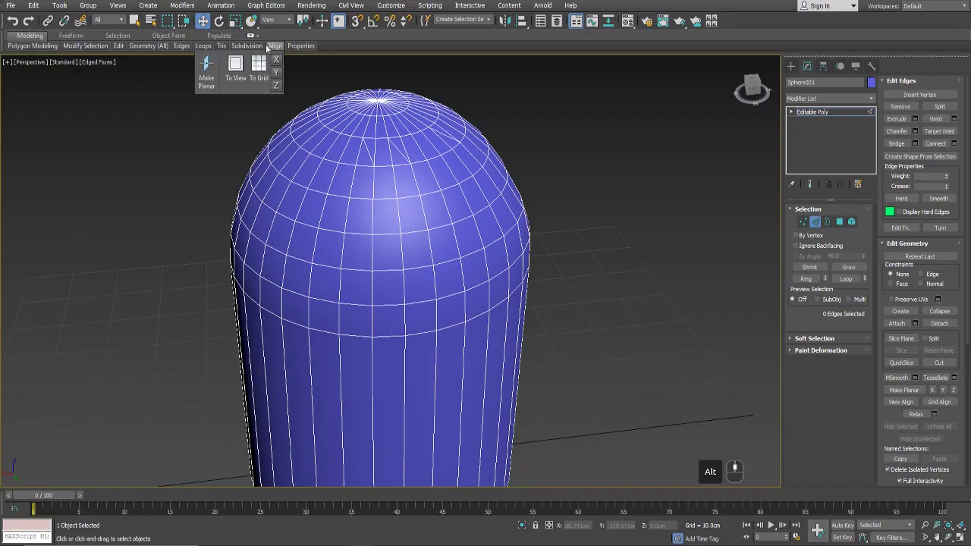
mouse_move(85, 45)
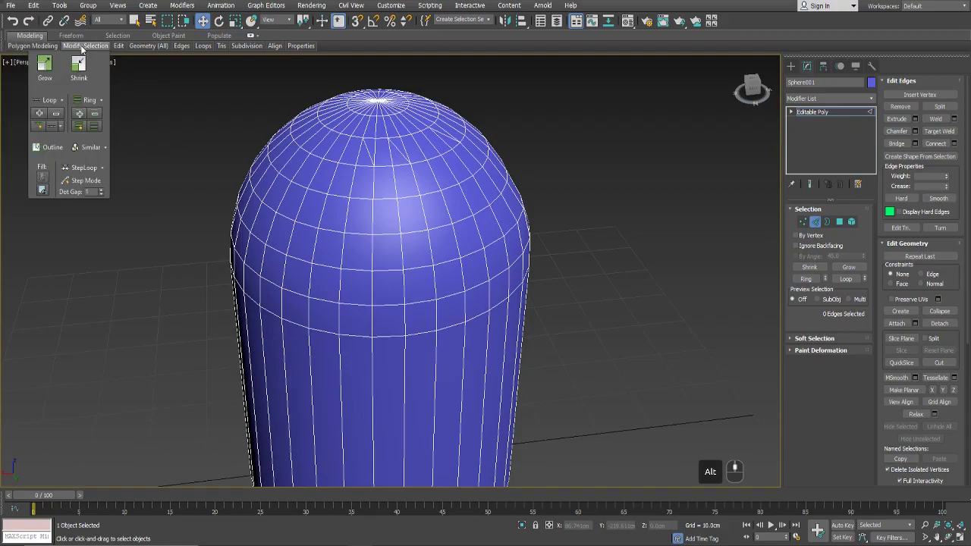
left_click(54, 129)
left_click(382, 197)
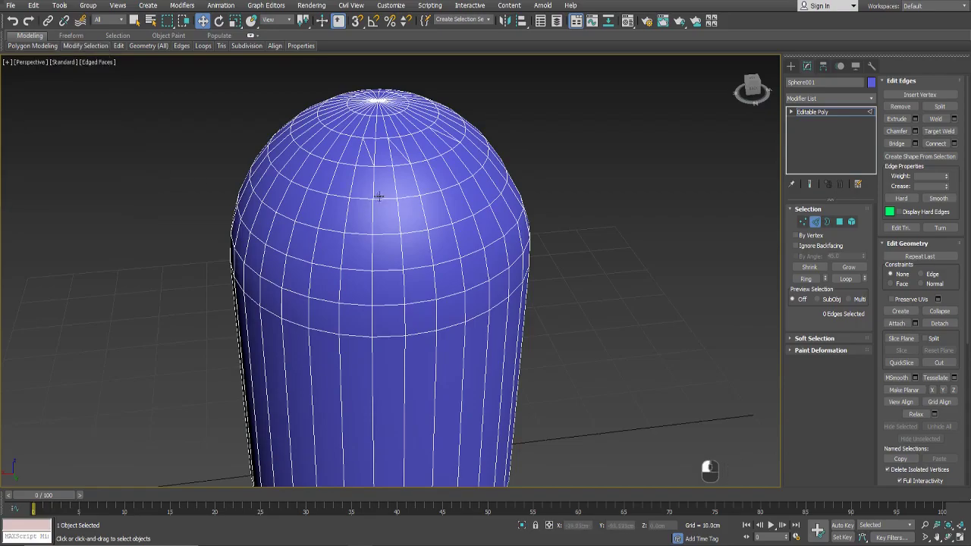
mouse_move(49, 48)
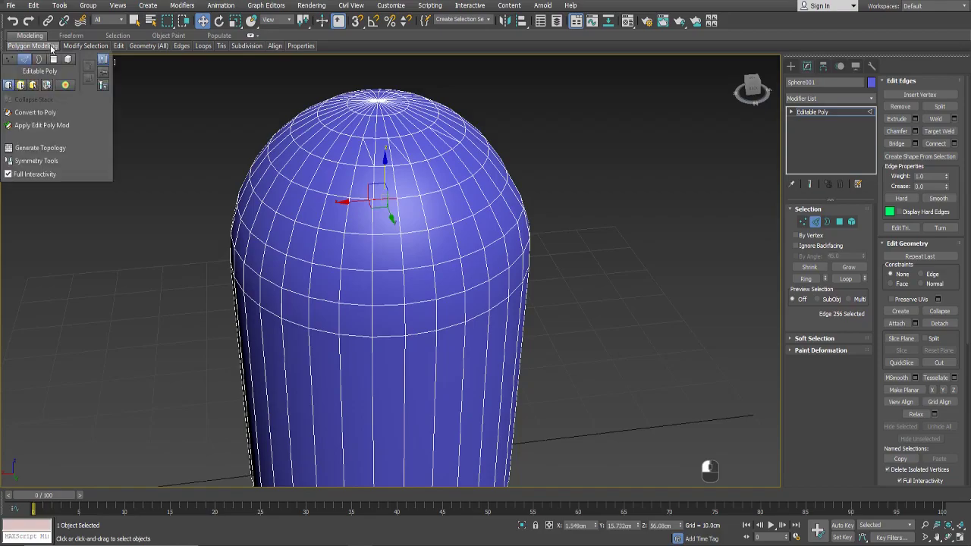
left_click(50, 129)
- Extrude the selected alternate edges outward from the dome to form a row of short tabs
scroll(387, 199, "up", 6)
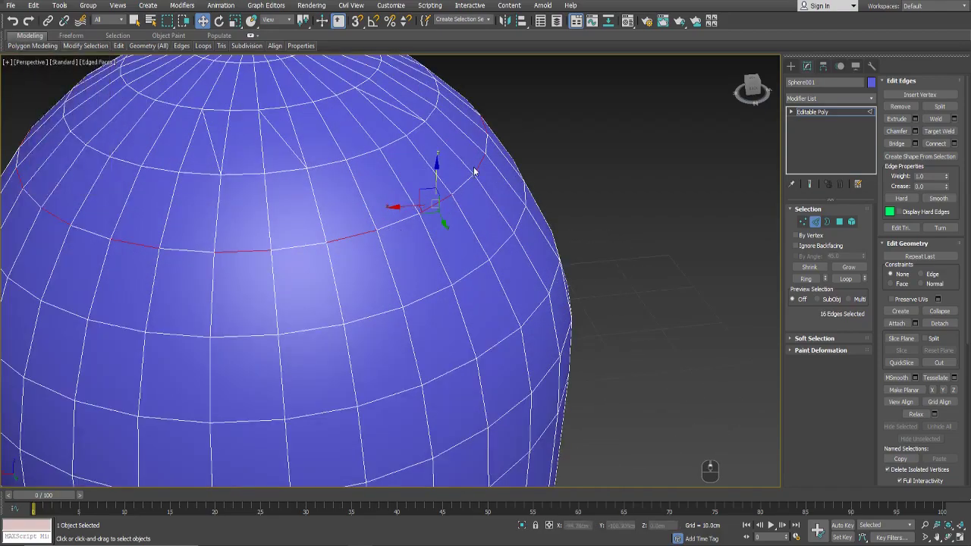
middle_click_drag(473, 172, 465, 216, "alt")
key("shift+e")
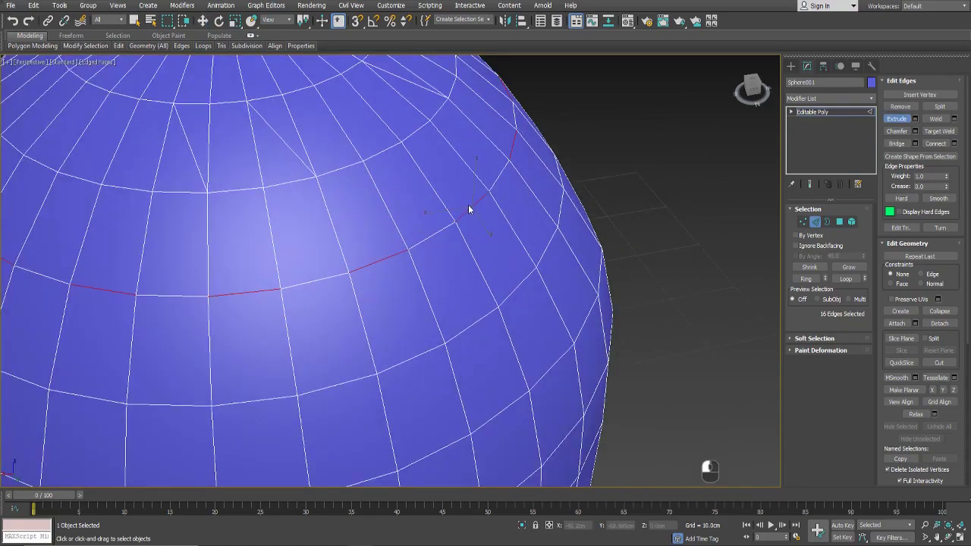
left_click_drag(468, 204, 470, 199)
right_click(470, 200)
- Select a vertical edge on the dome below the extruded tabs and extend it with Dot Ring to every second edge
scroll(470, 200, "down", 6)
middle_click_drag(470, 199, 471, 285, "alt")
scroll(471, 285, "up", 2)
key("2")
left_click(471, 277)
key("2")
left_click(472, 272)
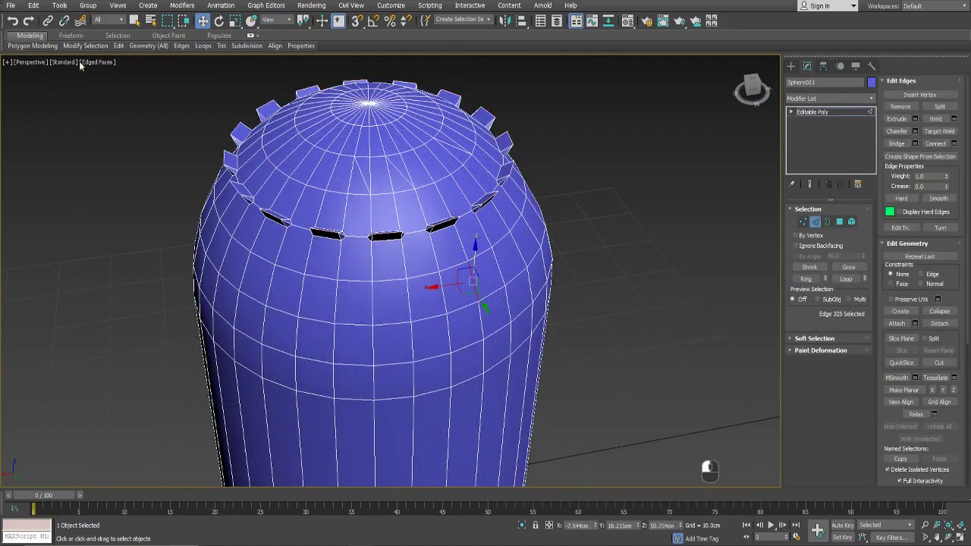
left_click(44, 47)
mouse_move(64, 51)
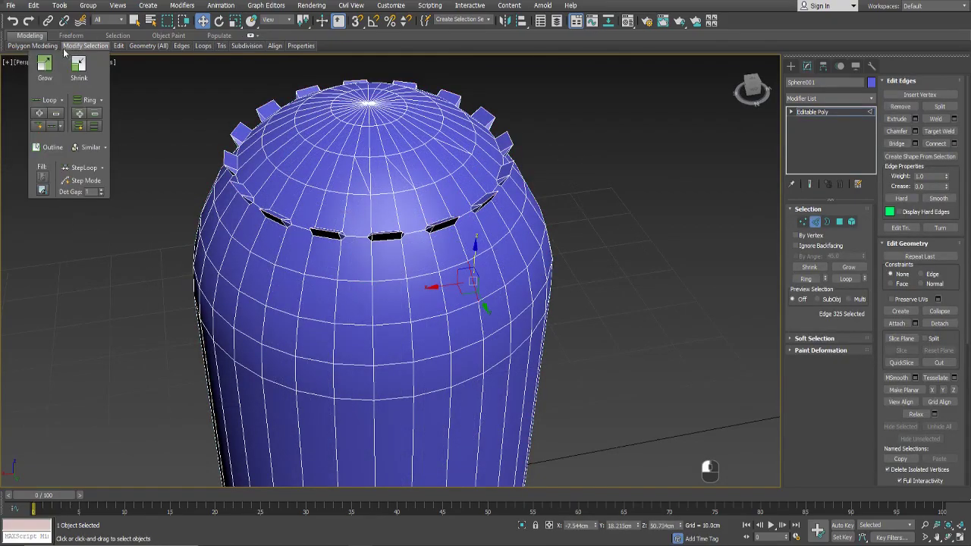
left_click(94, 126)
- Select four alternate vertical edges one by one in the same row below the extruded tabs
middle_click_drag(531, 216, 343, 245, "alt")
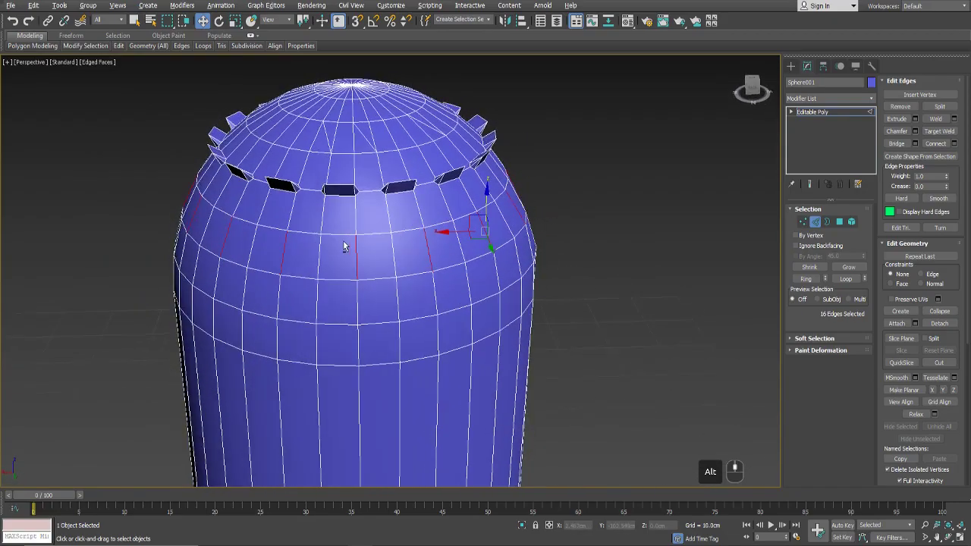
left_click(281, 244)
left_click(229, 230, "ctrl")
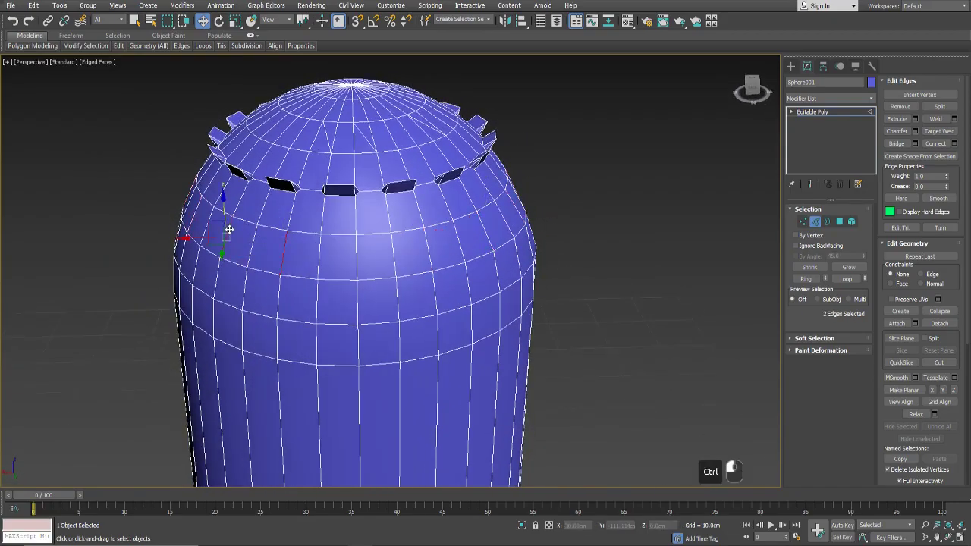
middle_click_drag(193, 213, 221, 231, "alt")
left_click(121, 216, "ctrl")
middle_click_drag(121, 217, 221, 195, "alt")
- Insert four horizontal edge loops around the dome below the extruded tabs with Swift Loop
middle_click_drag(47, 69, 114, 76, "alt")
mouse_move(120, 50)
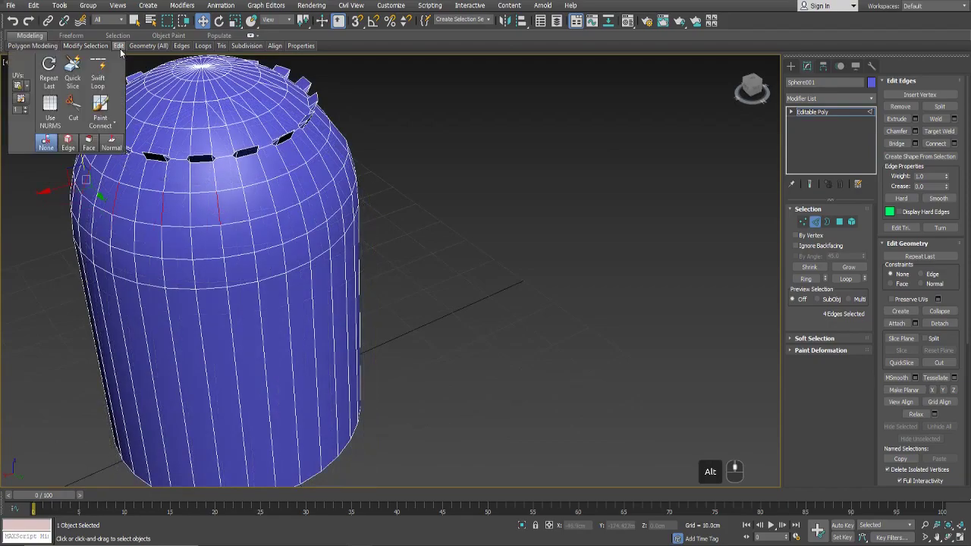
middle_click_drag(288, 213, 447, 259, "alt")
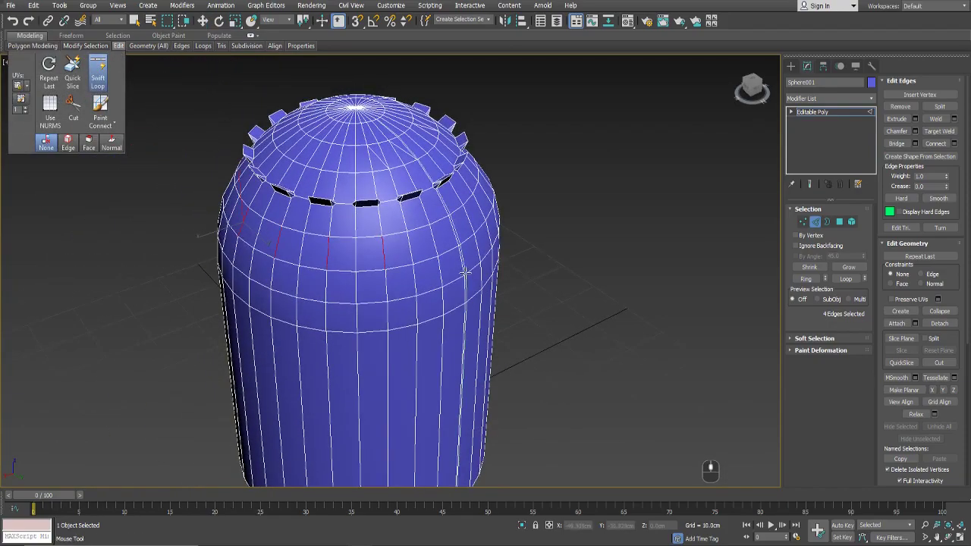
scroll(453, 267, "up", 4)
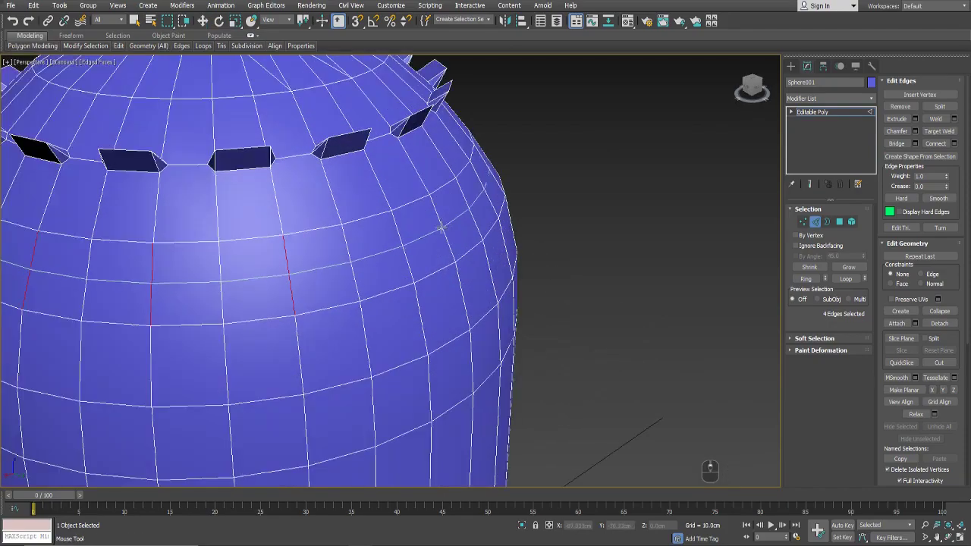
scroll(450, 221, "down", 1)
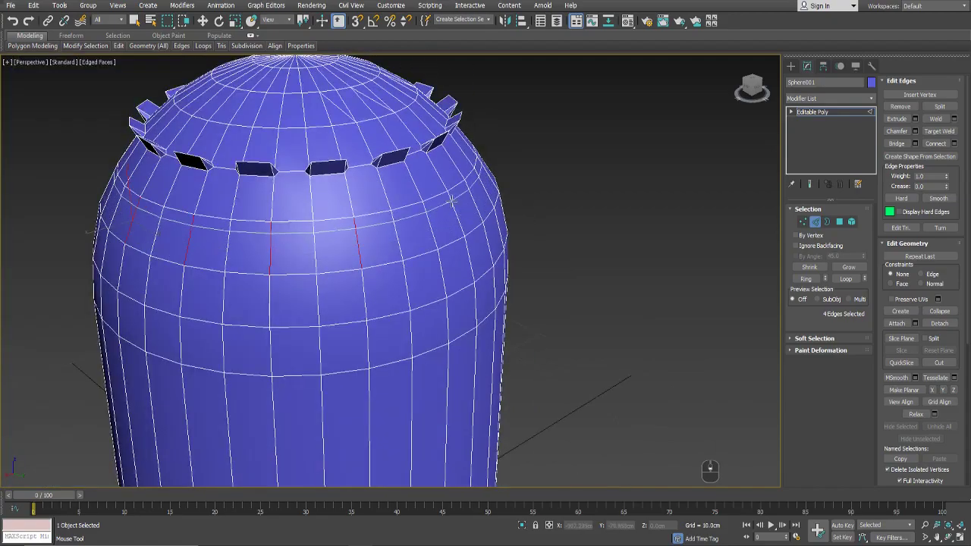
left_click(451, 199)
left_click(463, 215)
left_click(471, 254)
left_click(468, 306)
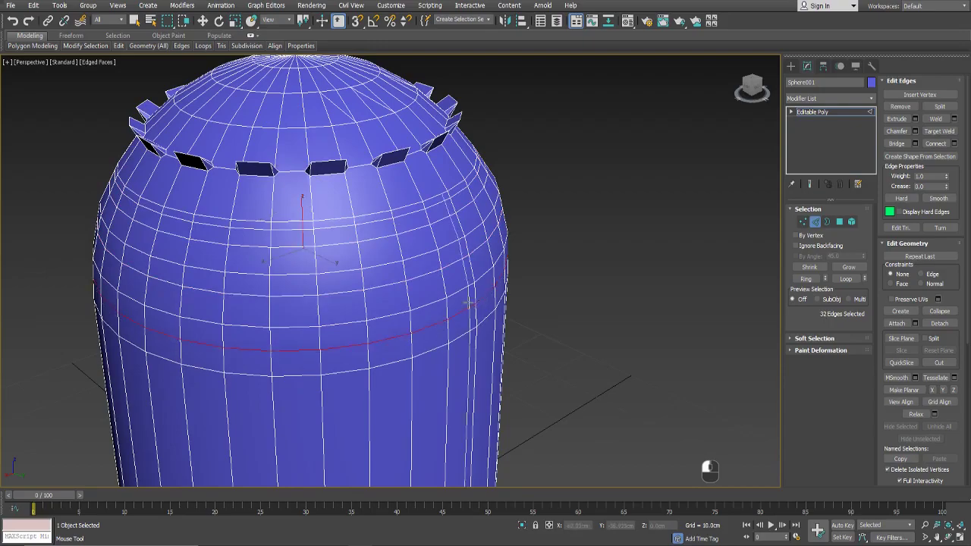
- Insert further horizontal edge loops around the dome with Swift Loop, adjusting each to the flow of the curved surface
middle_click_drag(469, 305, 431, 191, "alt")
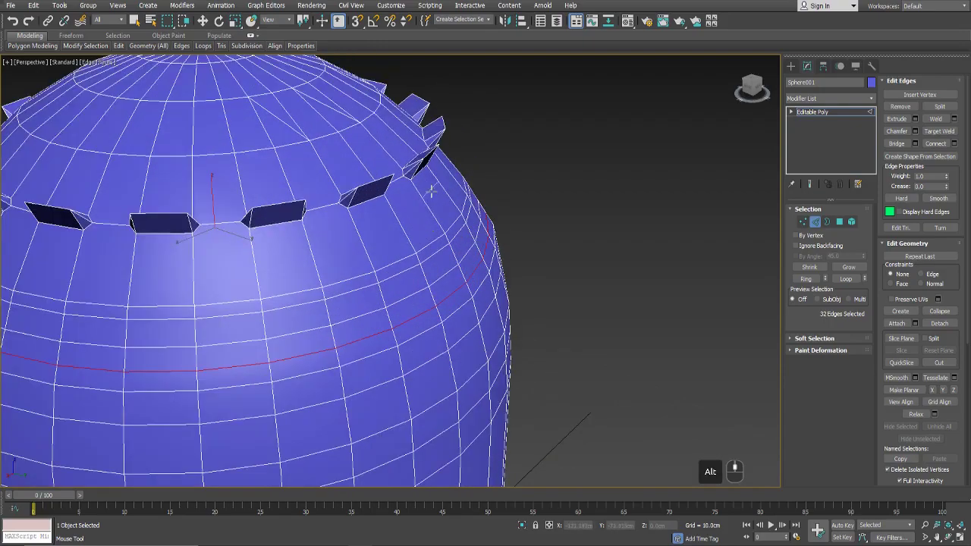
middle_click_drag(452, 334, 427, 169)
scroll(427, 209, "down", 2)
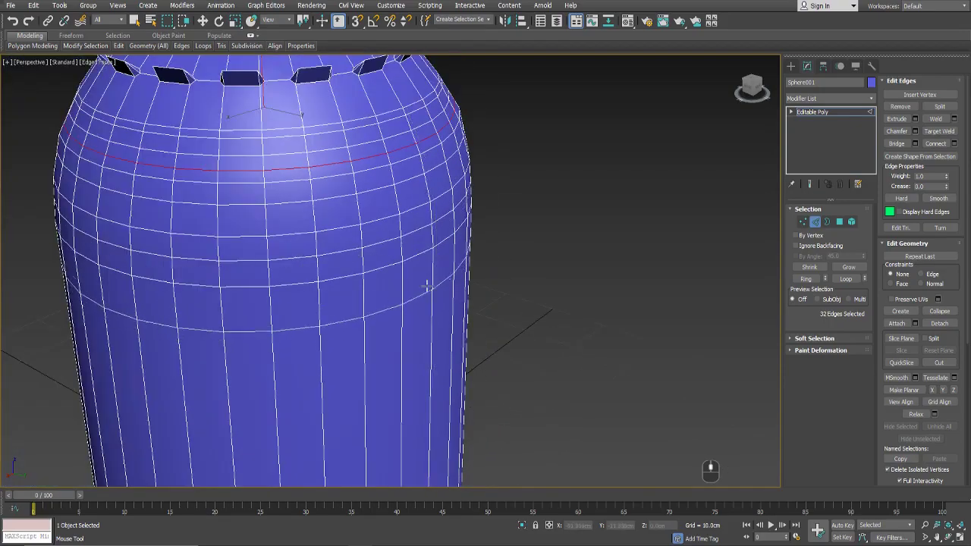
scroll(436, 232, "up", 2)
scroll(440, 228, "down", 1)
middle_click_drag(445, 223, 455, 270, "alt")
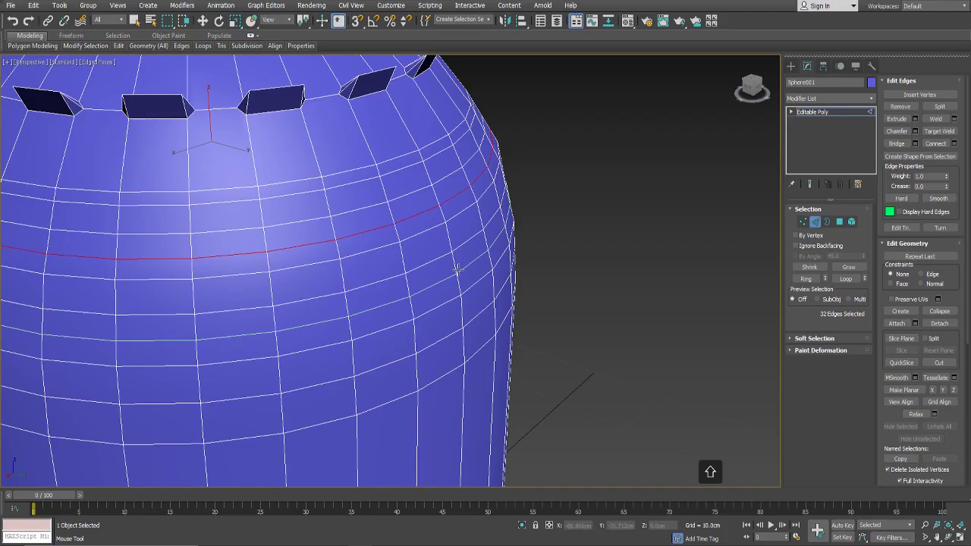
middle_click_drag(462, 267, 467, 223, "alt")
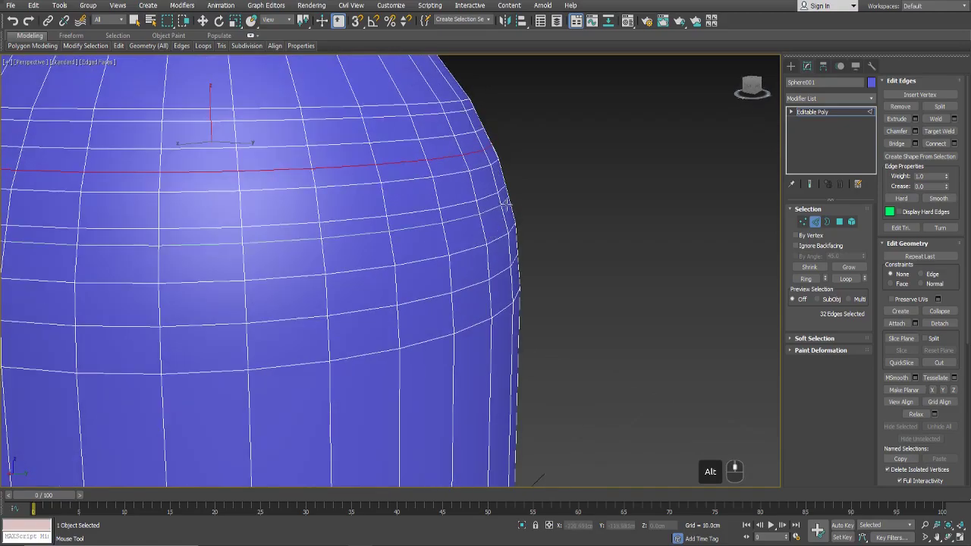
scroll(505, 206, "up", 2)
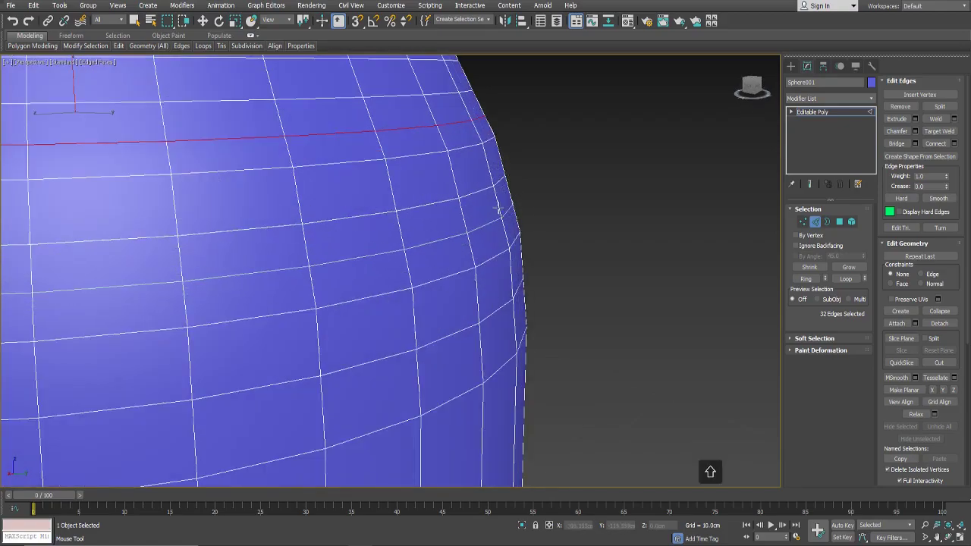
left_click(499, 206, "shift")
middle_click_drag(553, 213, 576, 261, "alt")
left_click(556, 282, "shift")
left_click(533, 222, "shift")
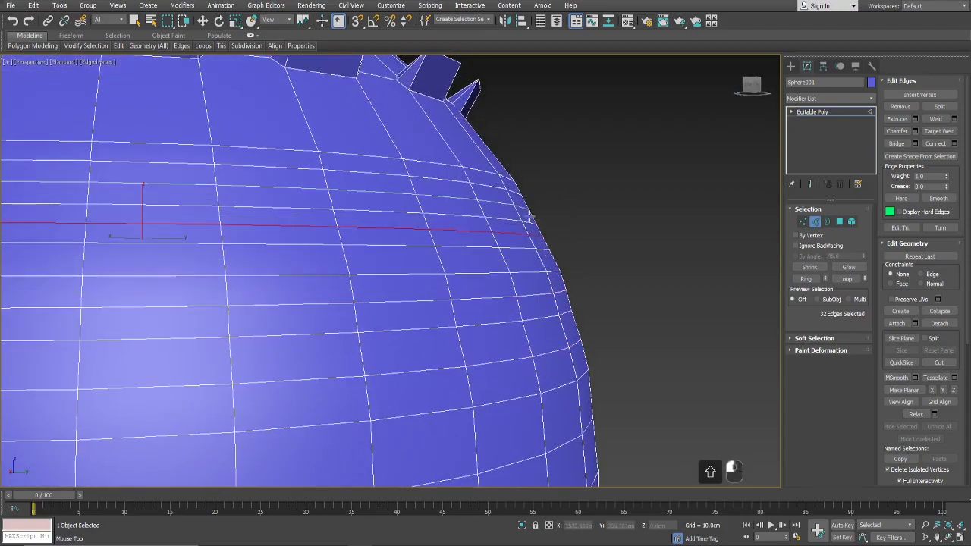
left_click(526, 211, "shift")
middle_click_drag(507, 194, 516, 240)
left_click(514, 201, "shift")
scroll(514, 200, "down", 6)
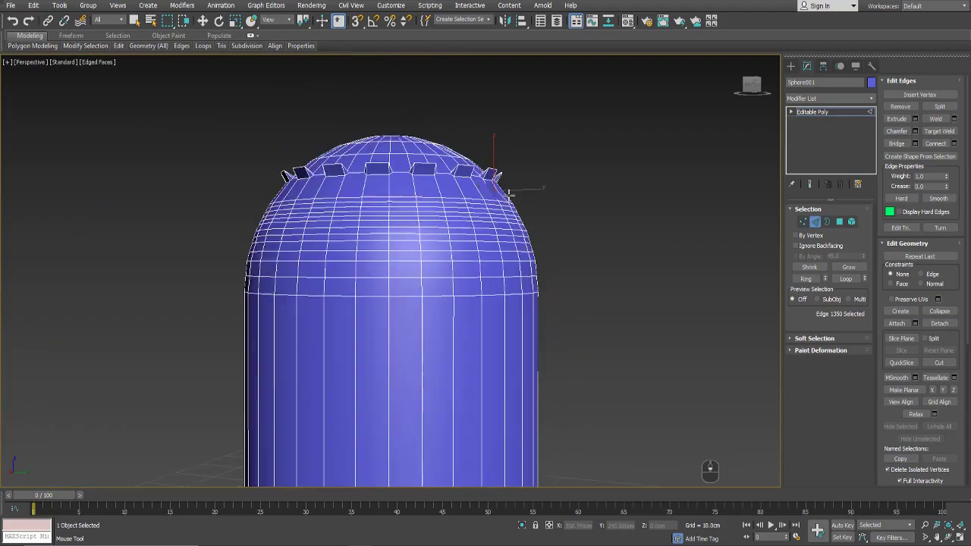
middle_click_drag(515, 200, 525, 233, "alt")
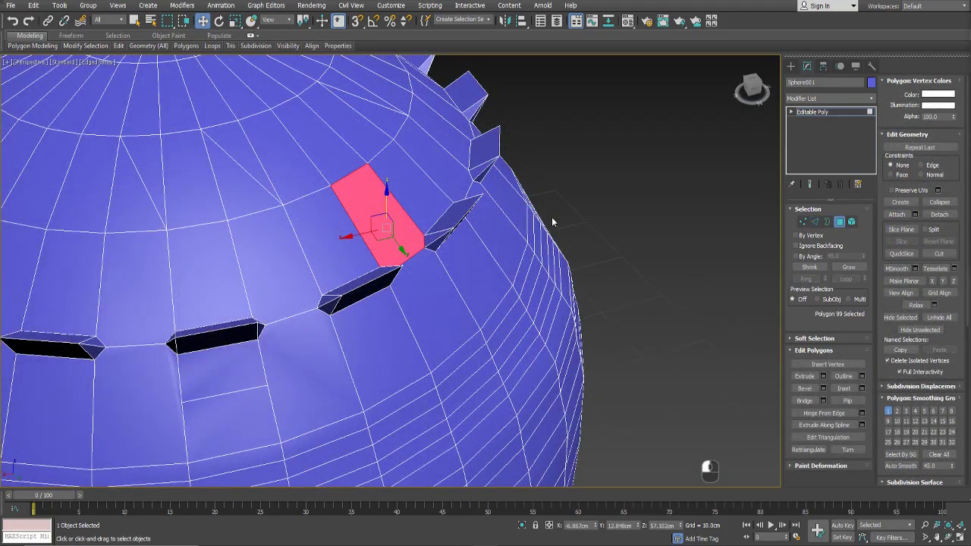
middle_click_drag(552, 217, 342, 84, "alt")
scroll(559, 220, "up", 3)
mouse_move(314, 47)
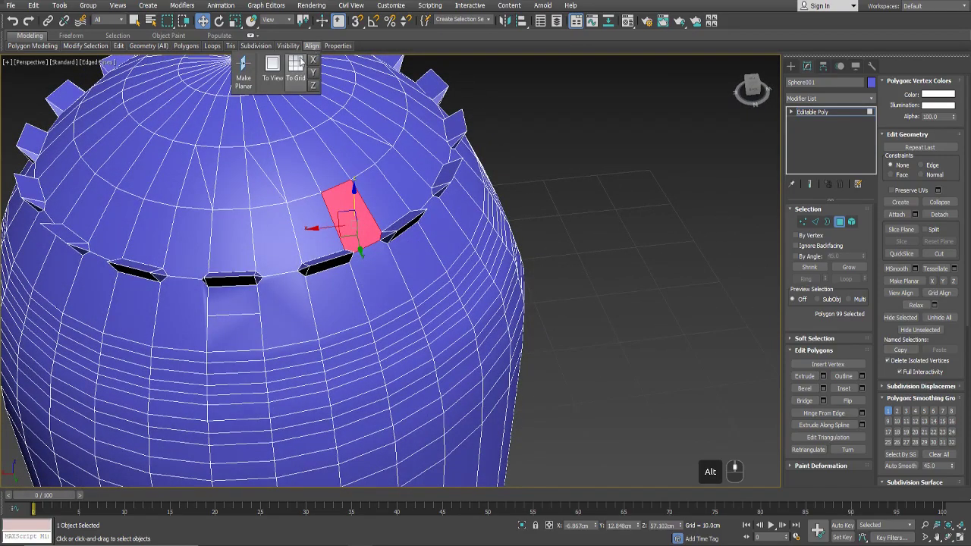
middle_click_drag(268, 76, 631, 202, "alt")
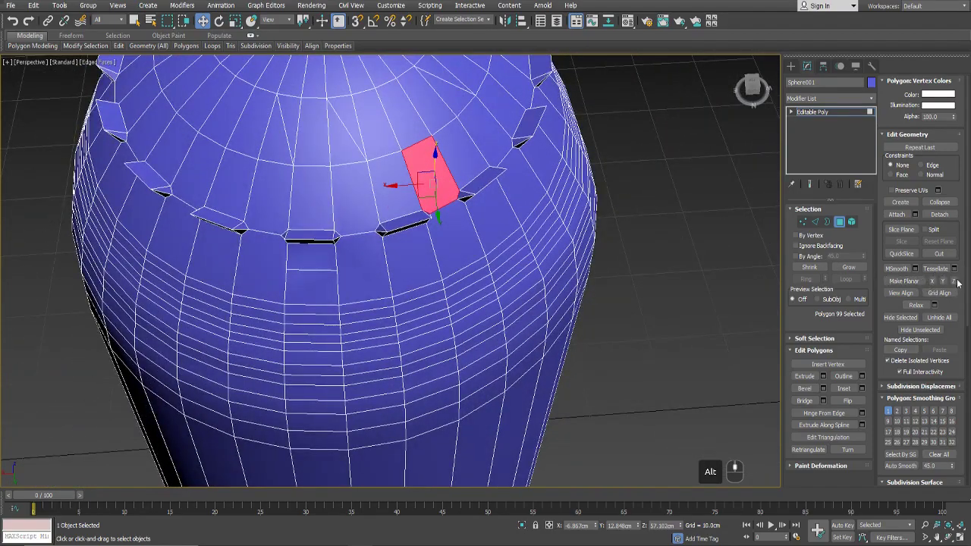
- Select a polygon in the dense loops near the dome's side and apply Make Planar on X, Y and Z in turn, undoing X and Y
middle_click_drag(586, 239, 487, 239, "alt")
scroll(487, 224, "up", 4)
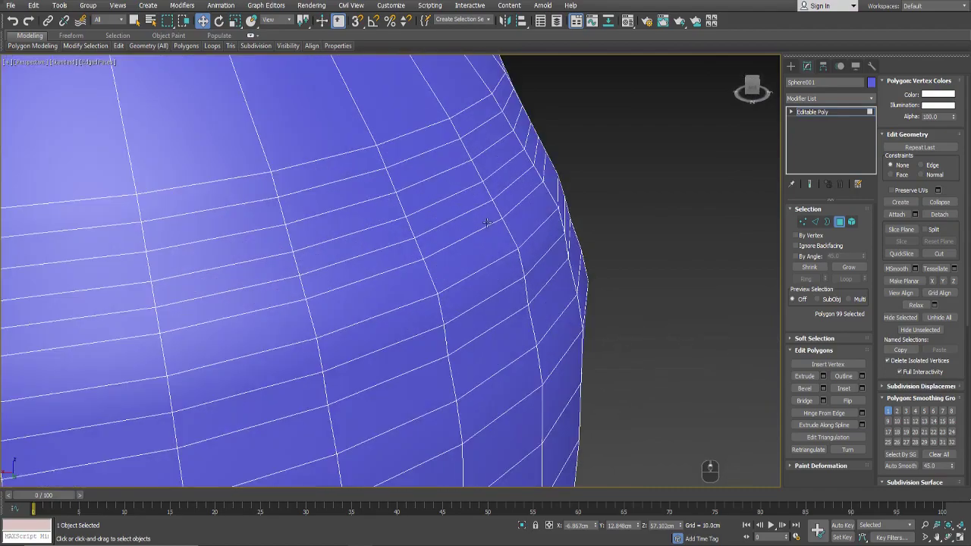
left_click(469, 198)
middle_click_drag(479, 185, 508, 205, "alt")
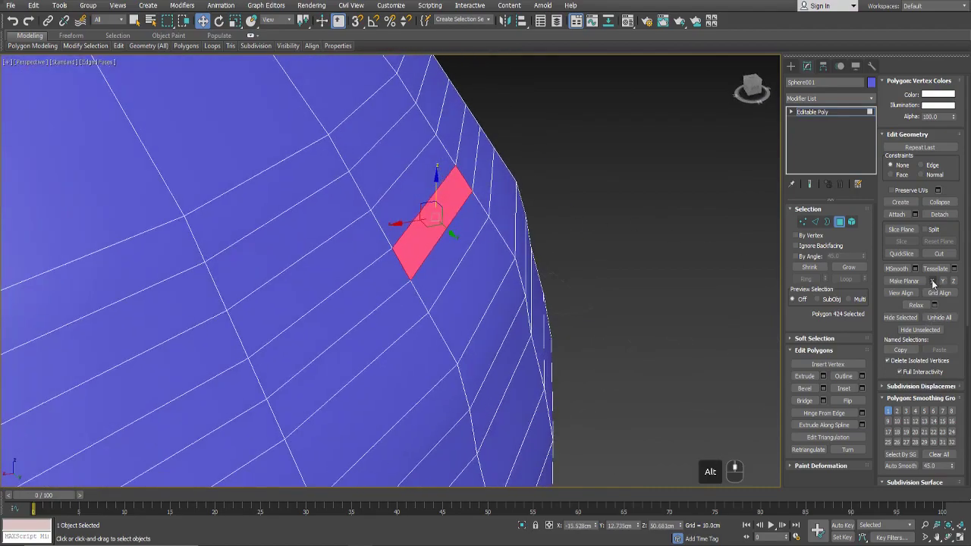
left_click(933, 282)
key("ctrl+z")
left_click(943, 281)
key("ctrl+z")
left_click(954, 282)
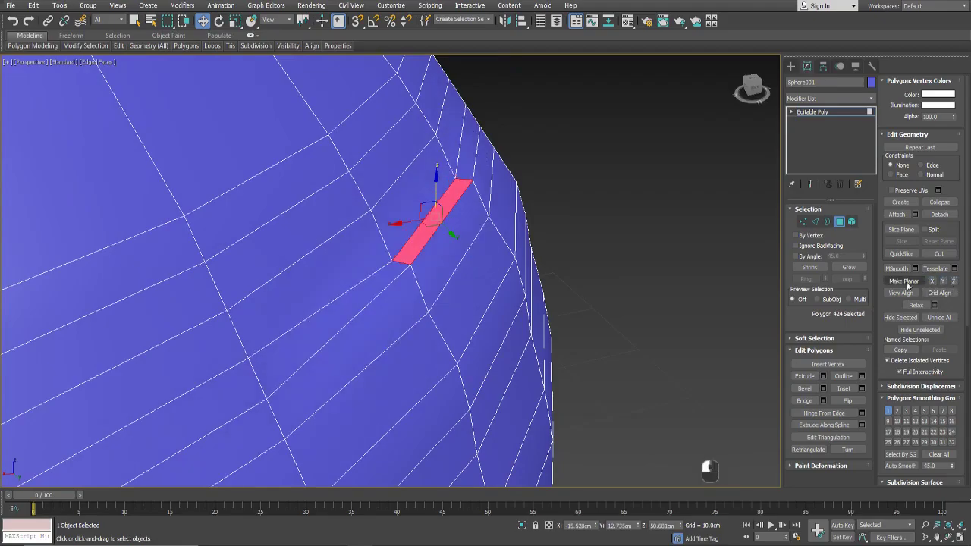
- Cut a diagonal edge across a polygon in the uppermost narrow row of loops with the Cut tool at vertex level
middle_click_drag(357, 319, 448, 255, "alt")
scroll(495, 277, "down", 5)
middle_click_drag(395, 231, 631, 297)
scroll(547, 277, "down", 5)
scroll(607, 304, "up", 6)
scroll(592, 296, "up", 6)
key("1")
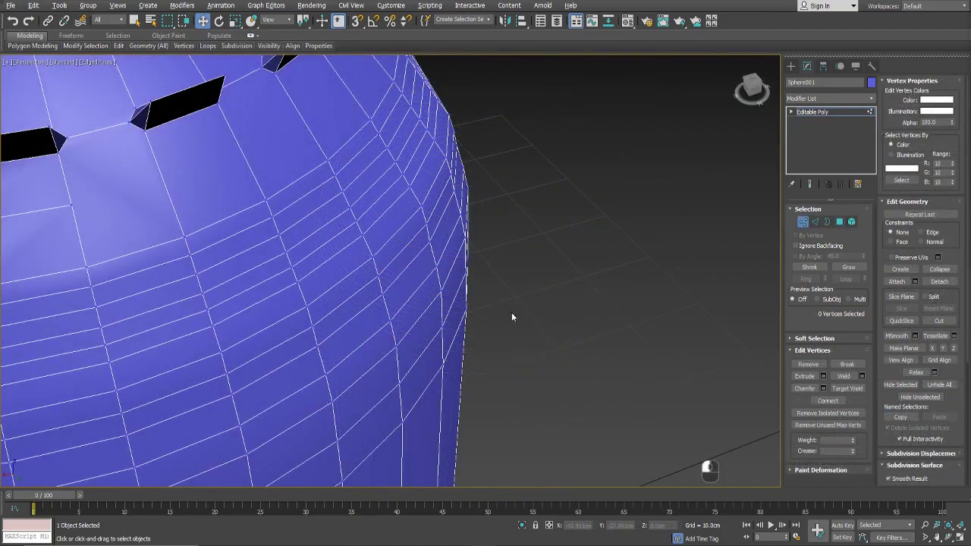
middle_click_drag(362, 325, 522, 318)
scroll(458, 337, "down", 3)
scroll(458, 337, "down", 2)
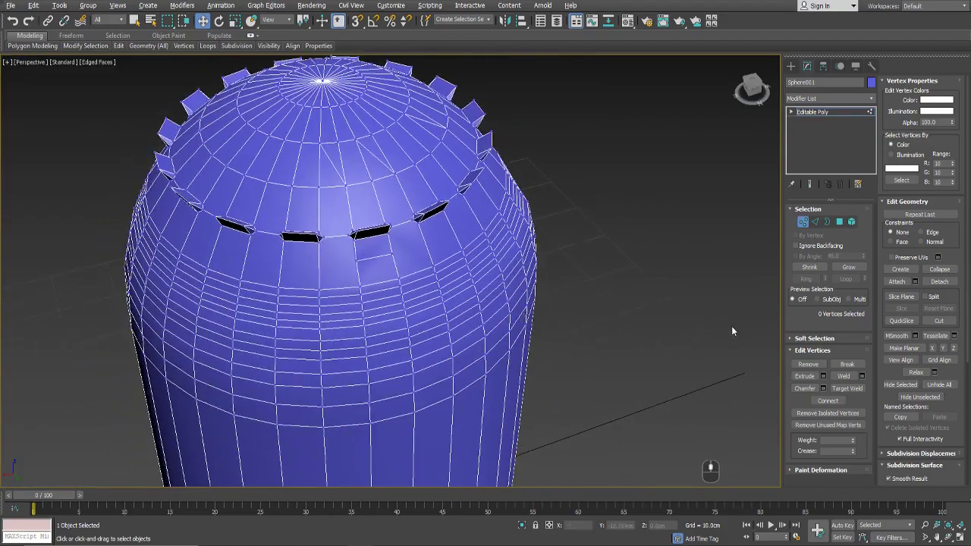
left_click(940, 321)
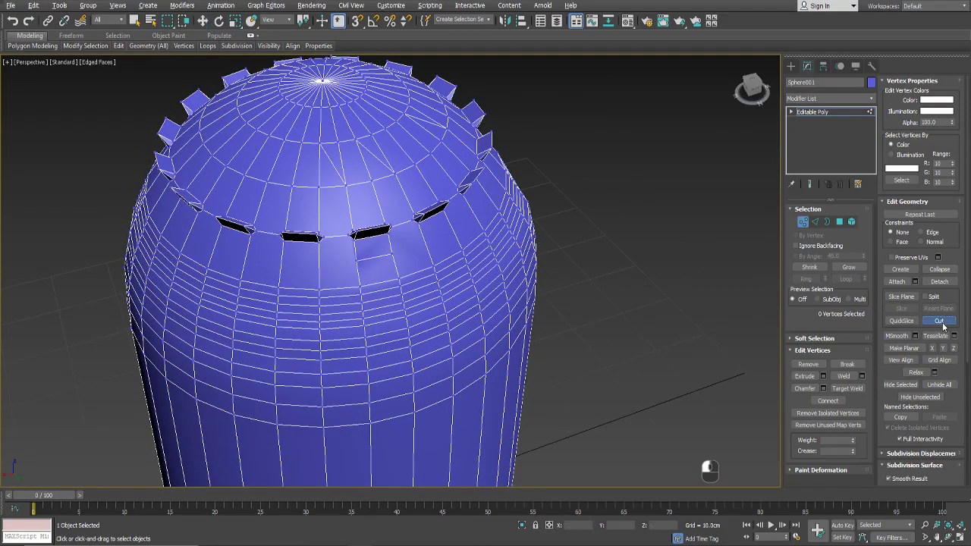
middle_click_drag(491, 289, 480, 281, "alt")
scroll(411, 267, "up", 5, "alt")
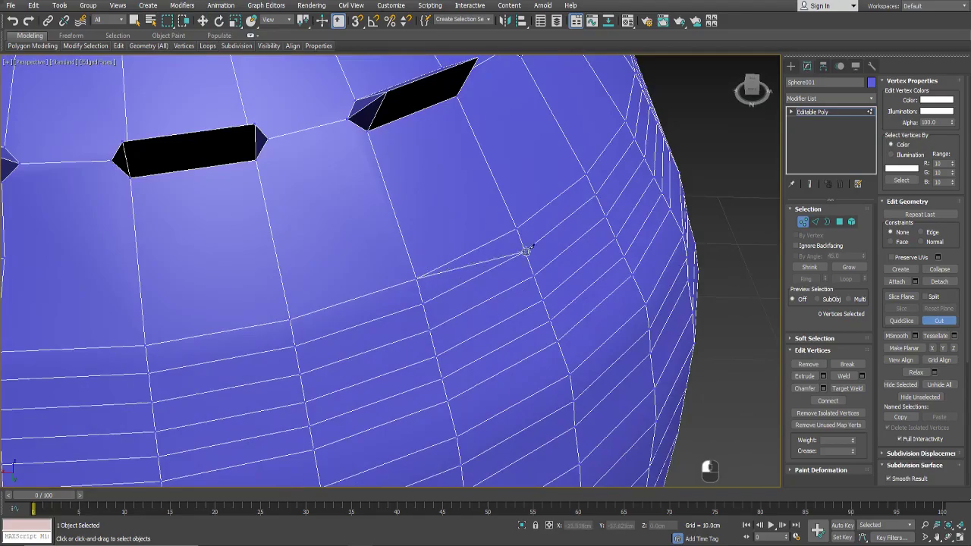
- Cut an irregular multi-segment outline across the large polygon below one of the extruded tabs and end the cut
scroll(554, 280, "down", 5)
middle_click_drag(526, 295, 342, 203, "alt")
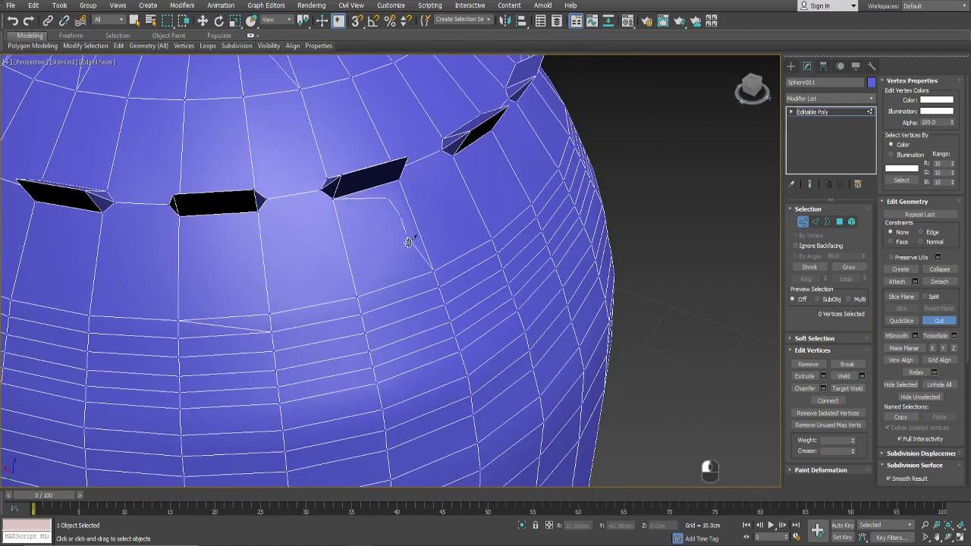
right_click(374, 239)
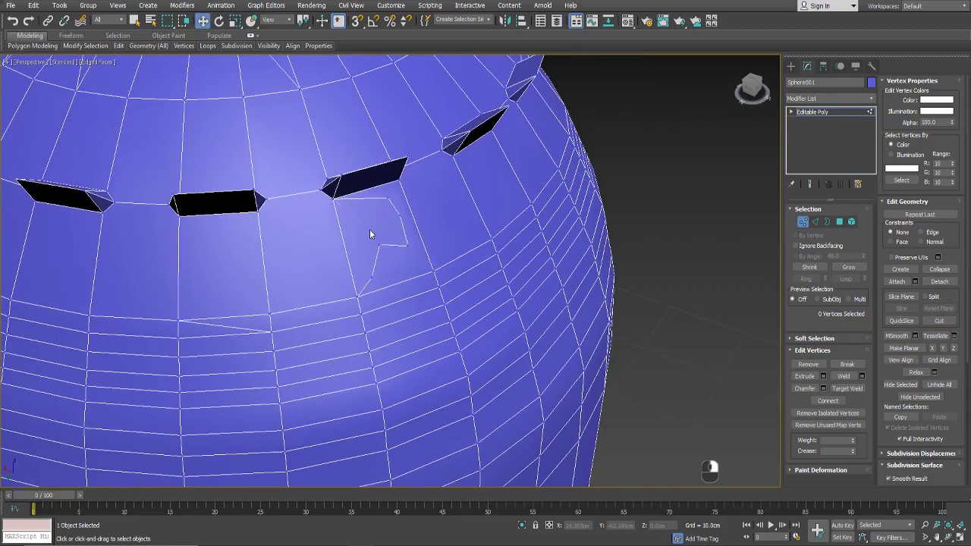
- Select the polygon enclosed by the irregular cut below the tab and undo the last three actions
middle_click_drag(372, 235, 366, 248, "alt")
scroll(375, 242, "up", 4)
key("4")
left_click(408, 231)
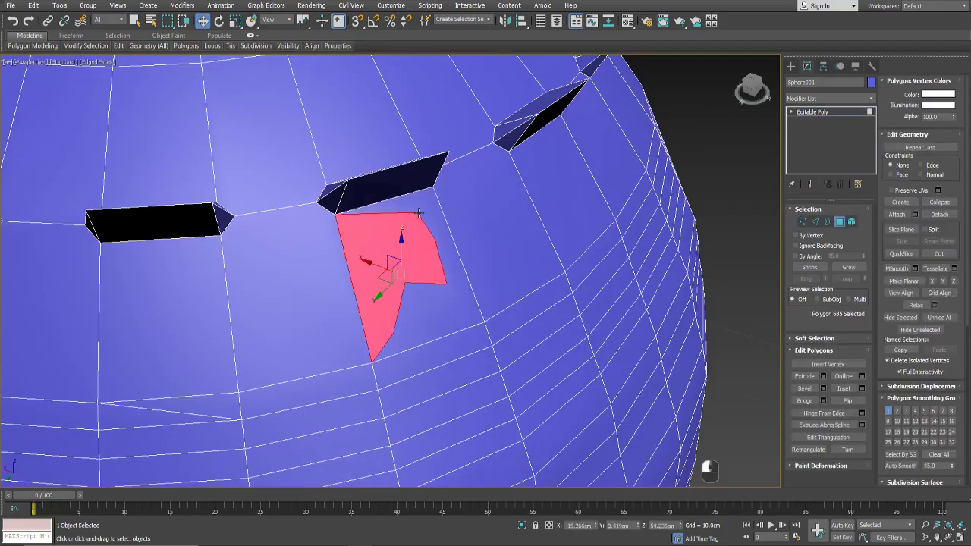
key("ctrl+z")
key("ctrl+z")
key("ctrl+z")
middle_click_drag(429, 214, 475, 339, "alt")
scroll(426, 144, "down", 4)
middle_click_drag(426, 155, 409, 216, "alt")
scroll(395, 227, "up", 4)
scroll(440, 220, "up", 6)
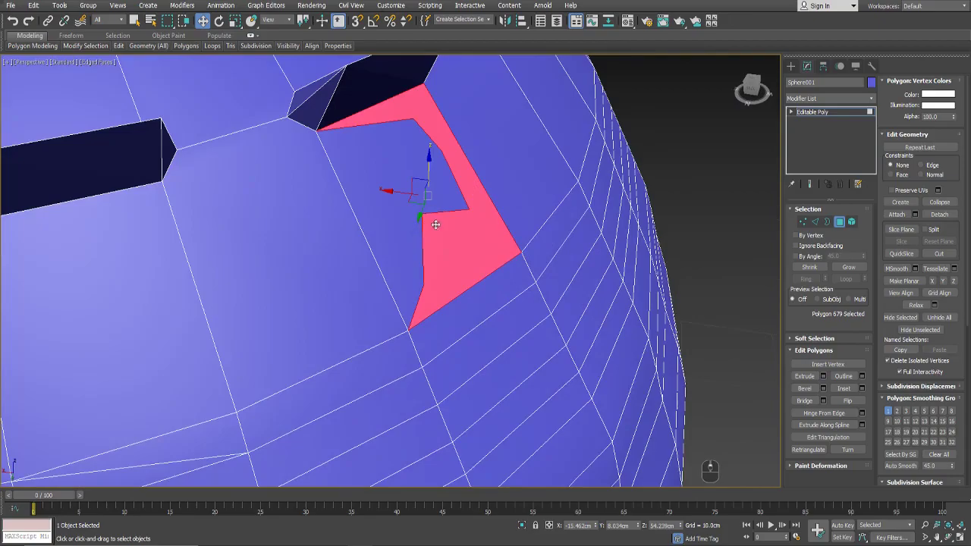
- Weld the upper vertices of the irregular cut to neighbouring vertices below the tab with Target Weld
key("1")
scroll(449, 223, "down", 3)
middle_click_drag(386, 284, 366, 238, "alt")
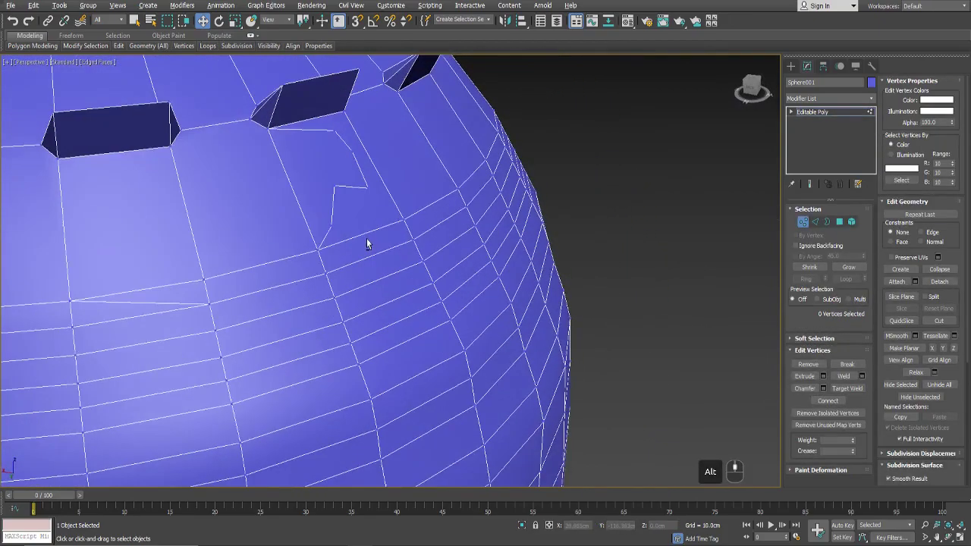
scroll(349, 189, "up", 3)
right_click(341, 170)
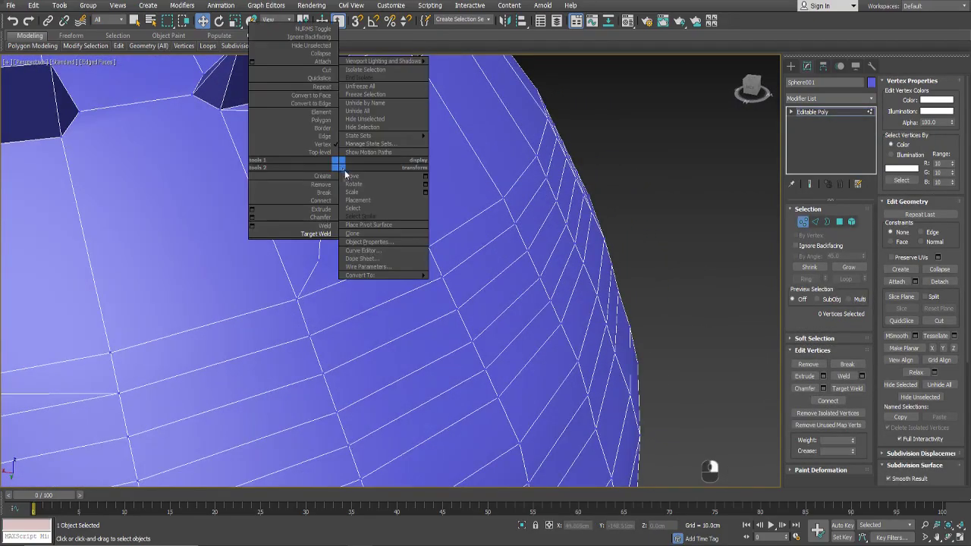
left_click(321, 235)
middle_click_drag(357, 144, 327, 251, "alt")
scroll(292, 251, "up", 2)
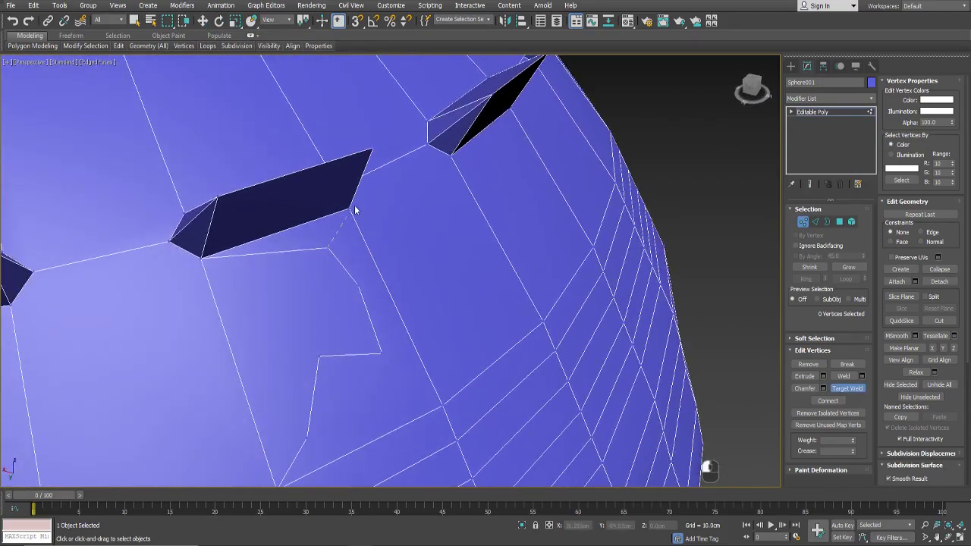
key("q")
left_click(203, 258)
- Target-weld the protruding corner vertex of the irregular cut onto the adjacent vertex of the same outline
middle_click_drag(203, 258, 390, 296, "alt")
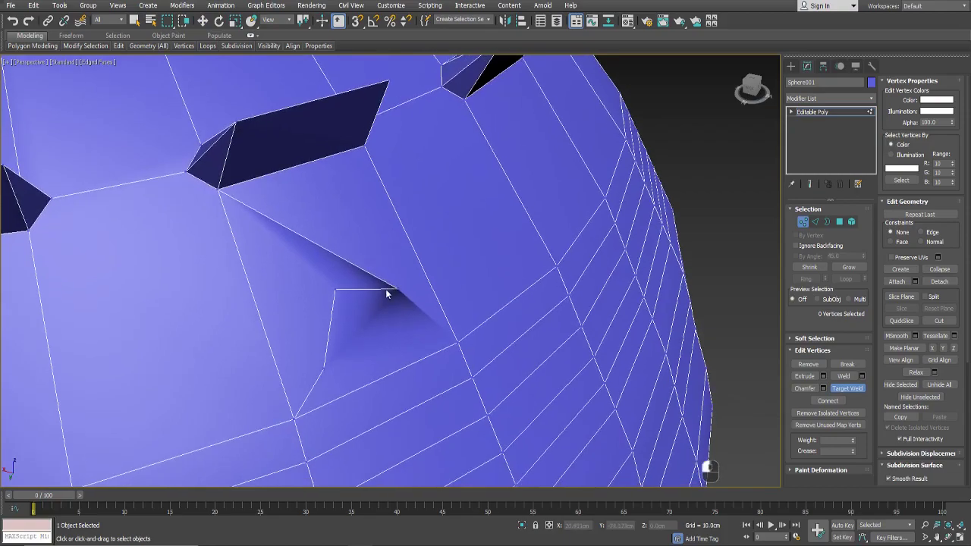
left_click(392, 289)
left_click(335, 289)
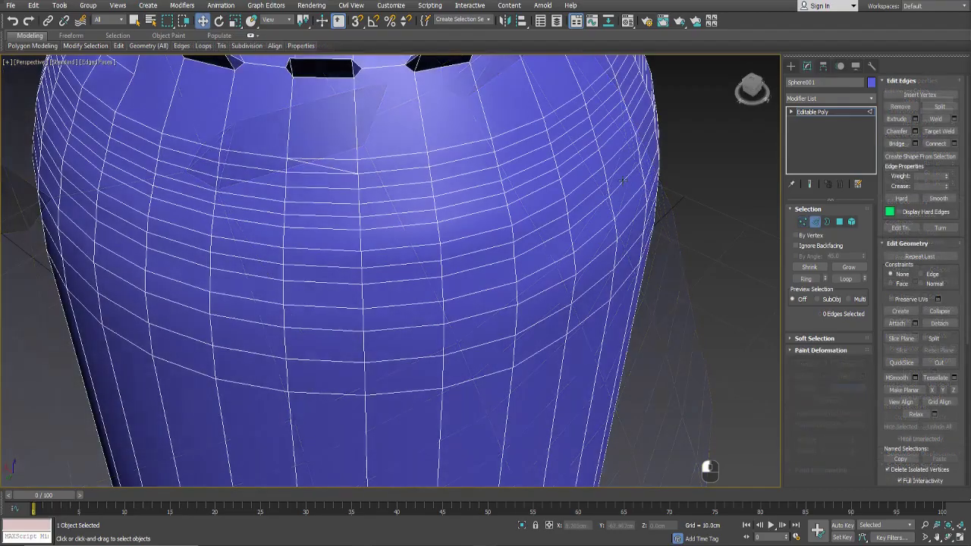
- Select a connected, stepped block of eight polygons on the lower part of the dome at polygon level
middle_click_drag(622, 180, 528, 234, "alt")
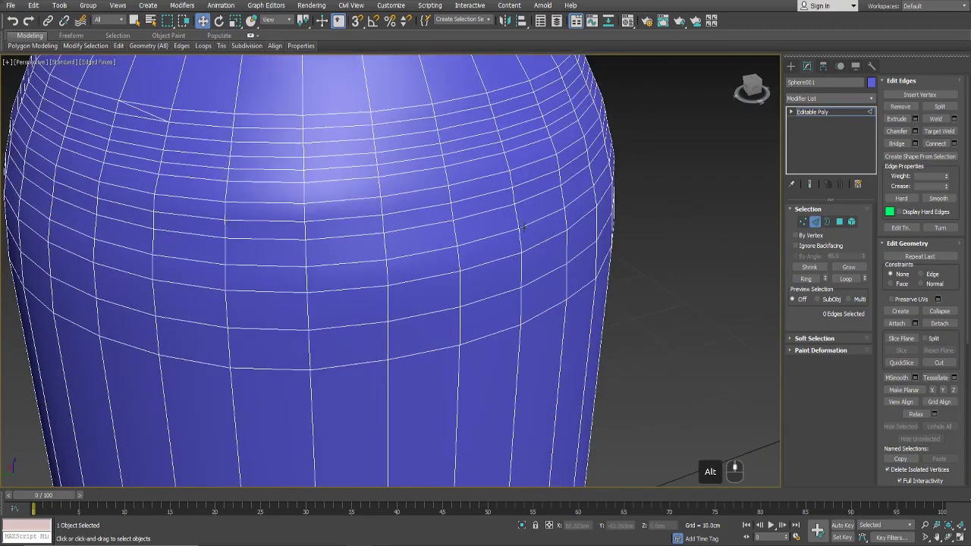
key("4")
scroll(484, 201, "up", 3)
middle_click_drag(314, 182, 501, 250)
left_click(429, 254)
left_click(519, 232, "ctrl")
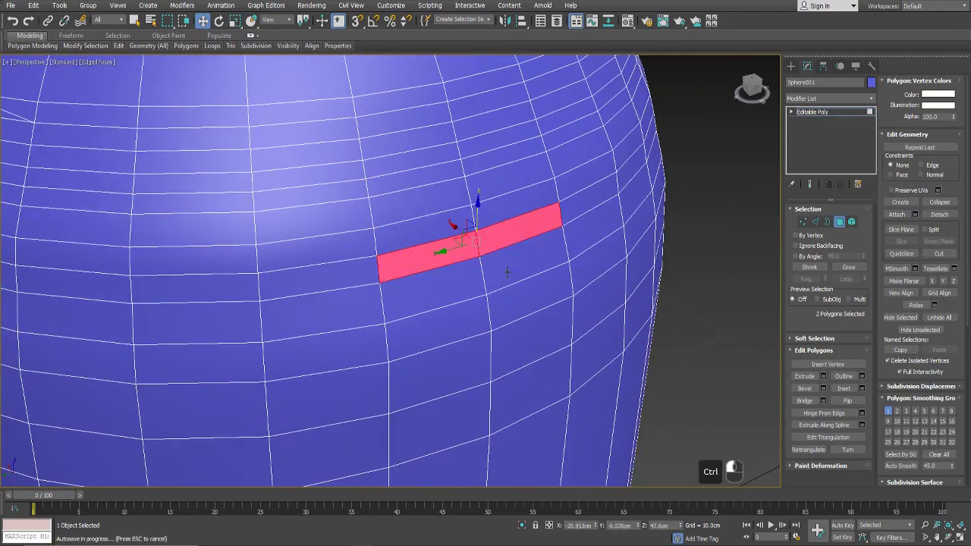
left_click(510, 270, "ctrl")
left_click(429, 287, "ctrl")
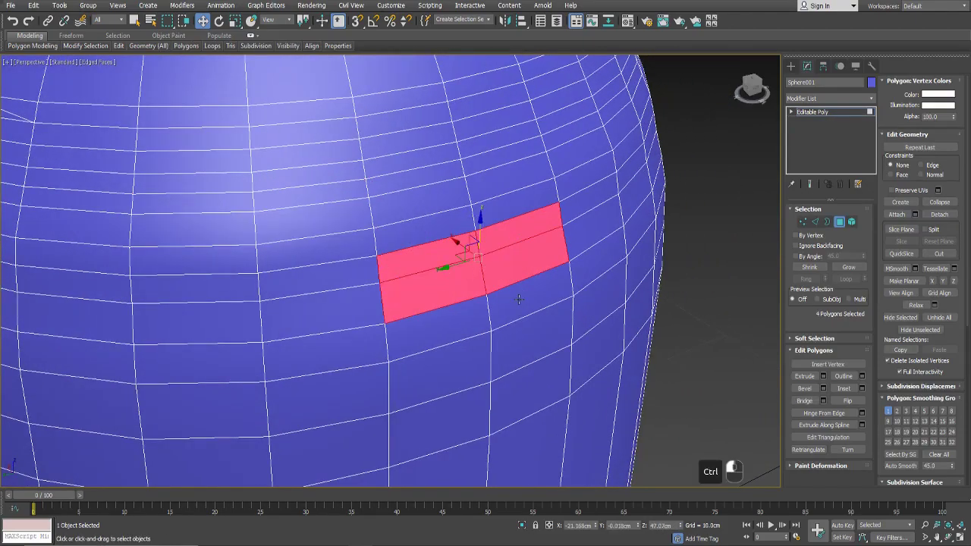
left_click(519, 299, "ctrl")
left_click(440, 324, "ctrl")
left_click(440, 371, "ctrl")
left_click(334, 398, "ctrl")
middle_click_drag(451, 333, 502, 285)
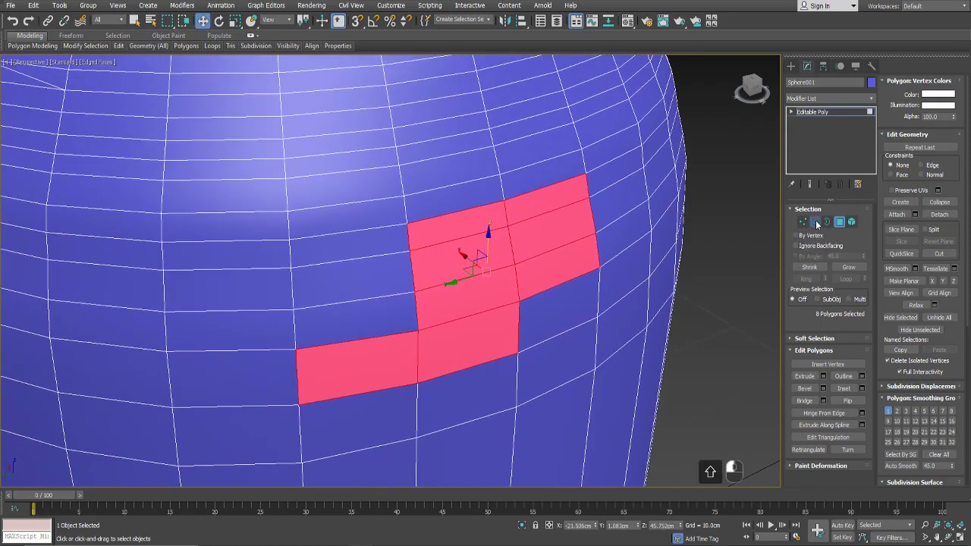
- Convert the eight-polygon selection to its outline edges, return to the polygons, and convert the same selection to all of its edges
left_click(817, 222, "ctrl+shift")
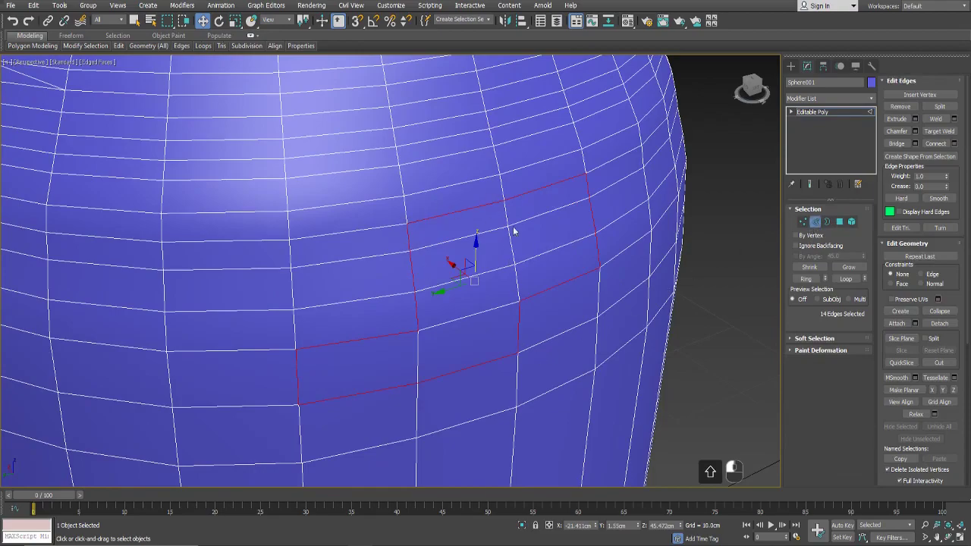
middle_click_drag(524, 270, 547, 213, "alt")
left_click(839, 222)
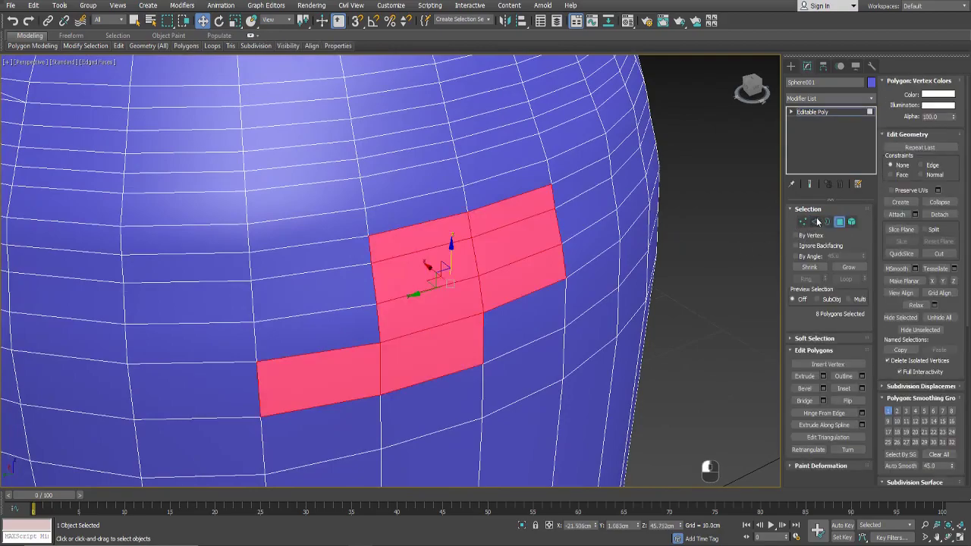
left_click(816, 222, "ctrl")
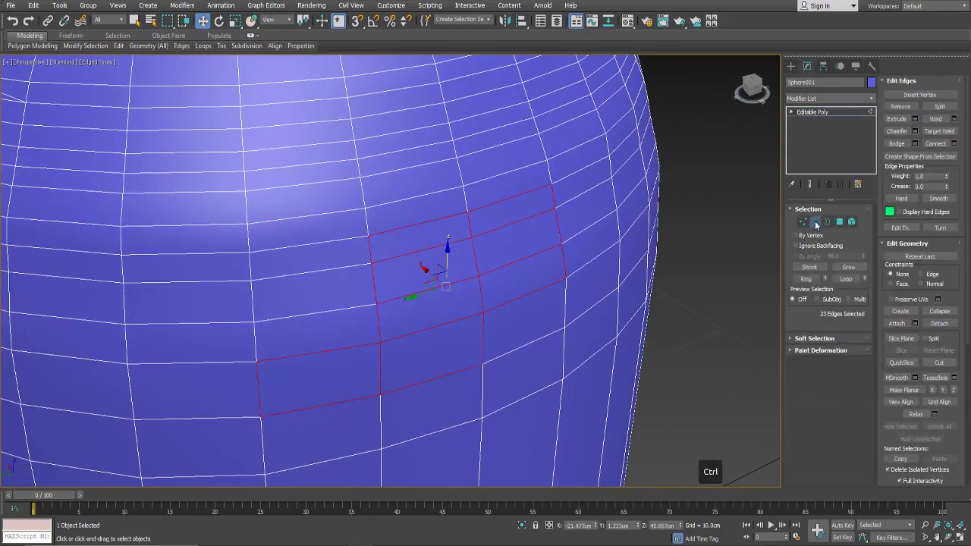
middle_click_drag(509, 278, 414, 259)
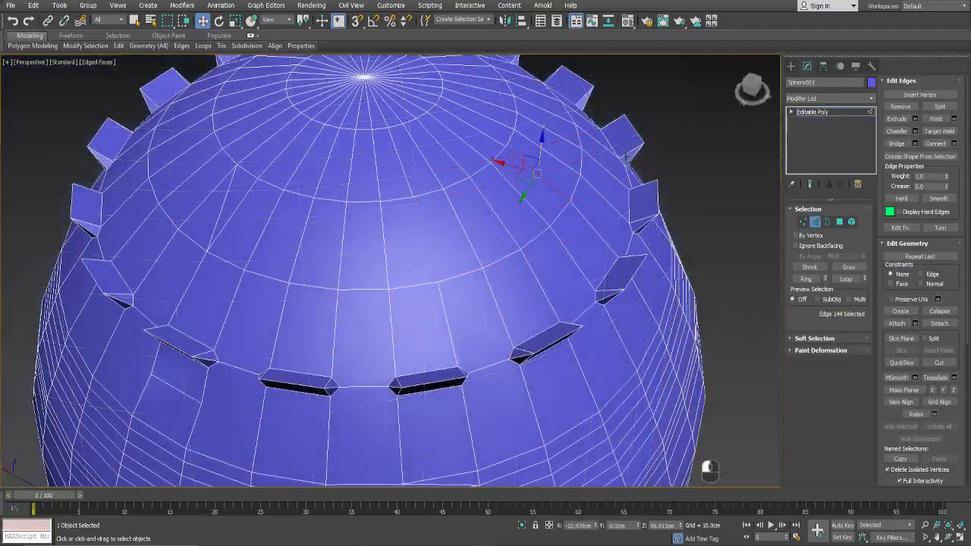
- Select three adjacent horizontal edges in a row on the dome above the extruded tabs
middle_click_drag(535, 173, 467, 187, "alt")
left_click(467, 188, "ctrl")
left_click(493, 171, "ctrl")
left_click(516, 152, "ctrl")
key("space")
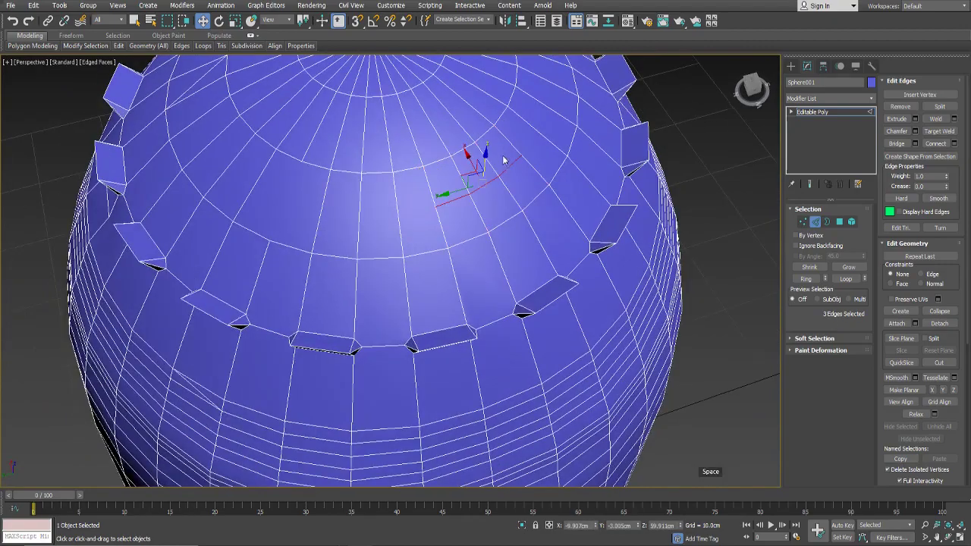
- Try removing the three selected edges without their vertices, inspect the result at vertex level, and undo the removal
middle_click_drag(506, 159, 501, 237)
scroll(501, 238, "up", 4)
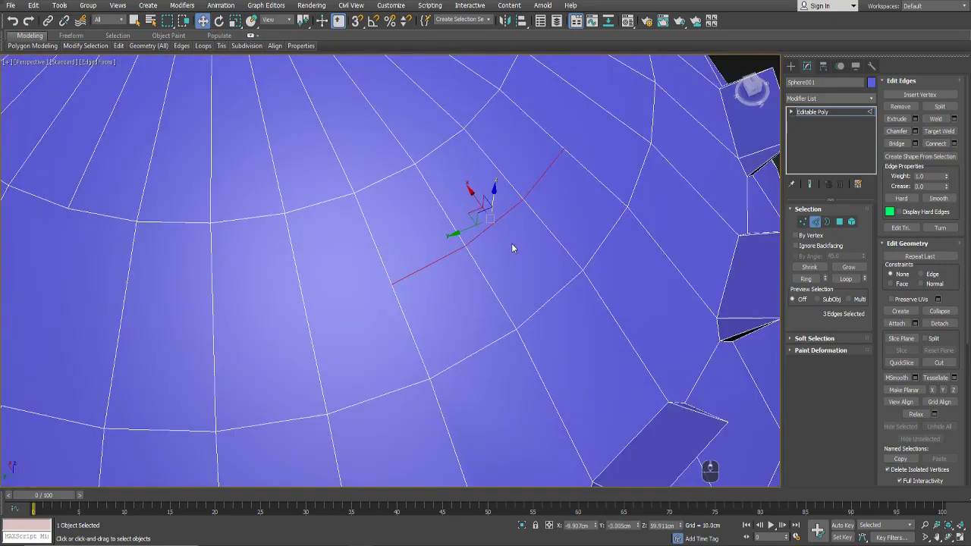
key("BackSpace")
key("1")
left_click(465, 251)
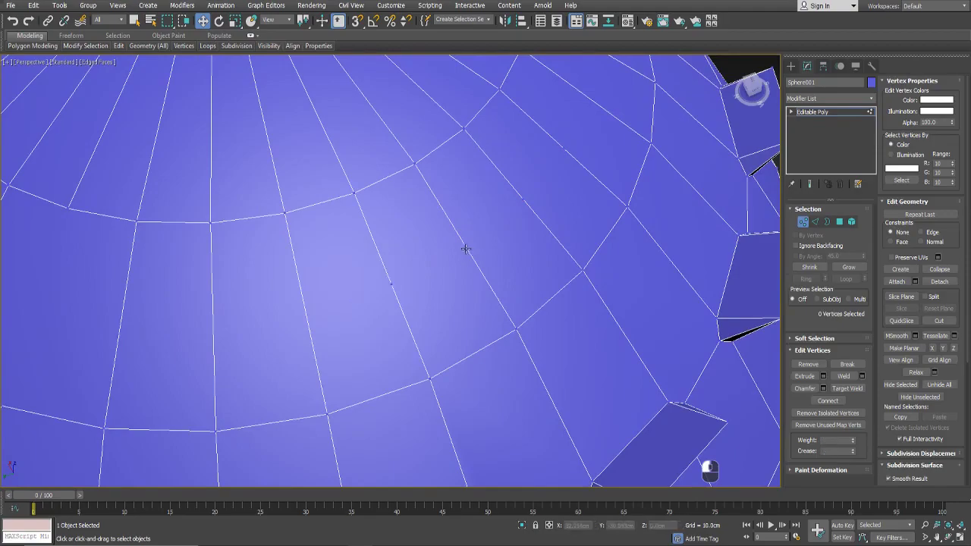
key("ctrl+z")
key("ctrl+z")
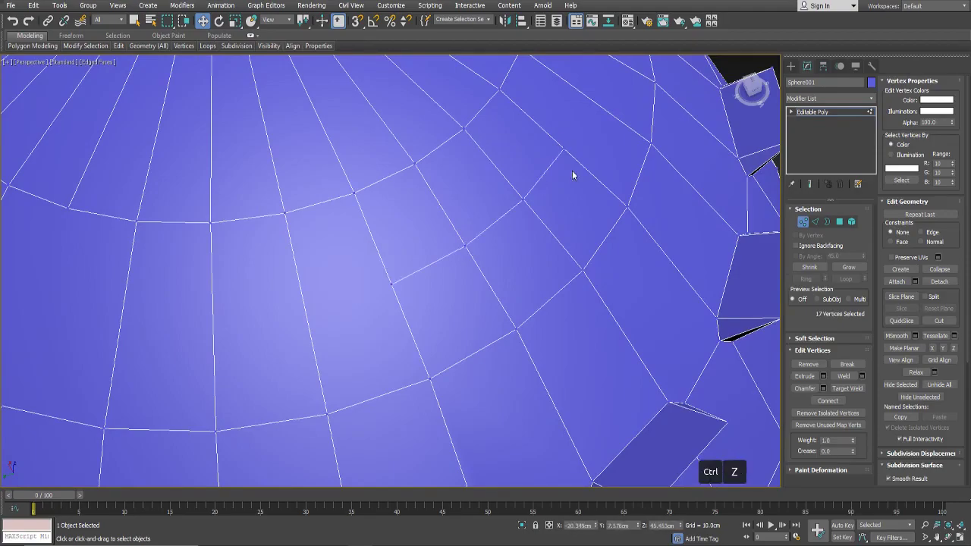
- Remove the three selected edges together with their vertices and inspect the dome at vertex level
key("2")
key("ctrl+BackSpace")
key("1")
middle_click_drag(614, 181, 575, 271, "alt")
scroll(554, 262, "down", 5)
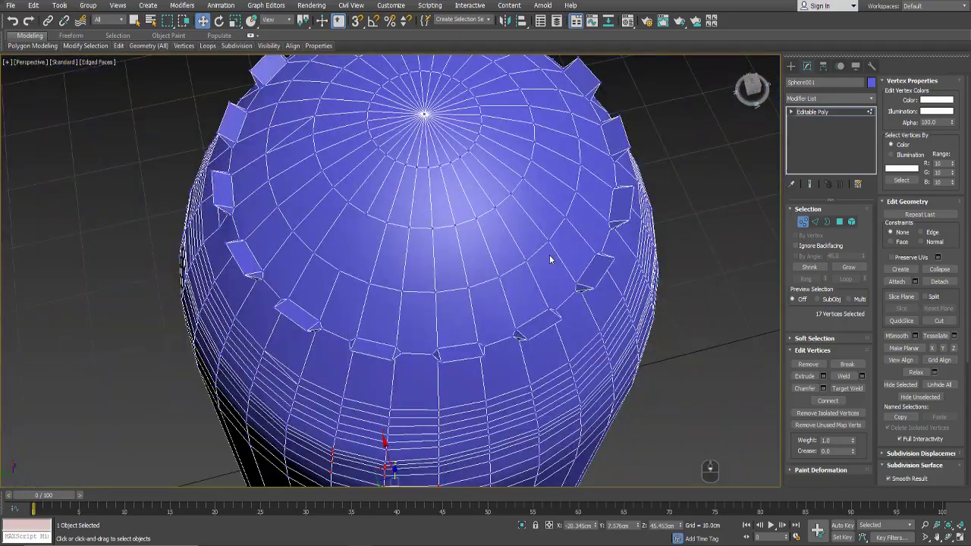
- Delete two separate vertical edges on the dome above the tabs together with their adjoining polygons
key("2")
left_click(527, 213)
key("Delete")
middle_click_drag(527, 212, 403, 199, "alt")
left_click(419, 251)
scroll(420, 250, "up", 3)
key("Delete")
scroll(513, 217, "down", 5)
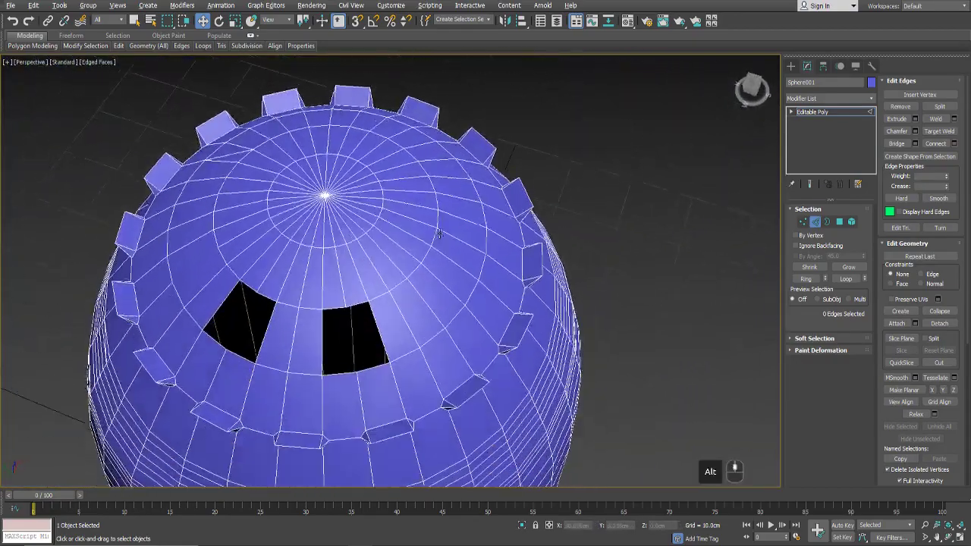